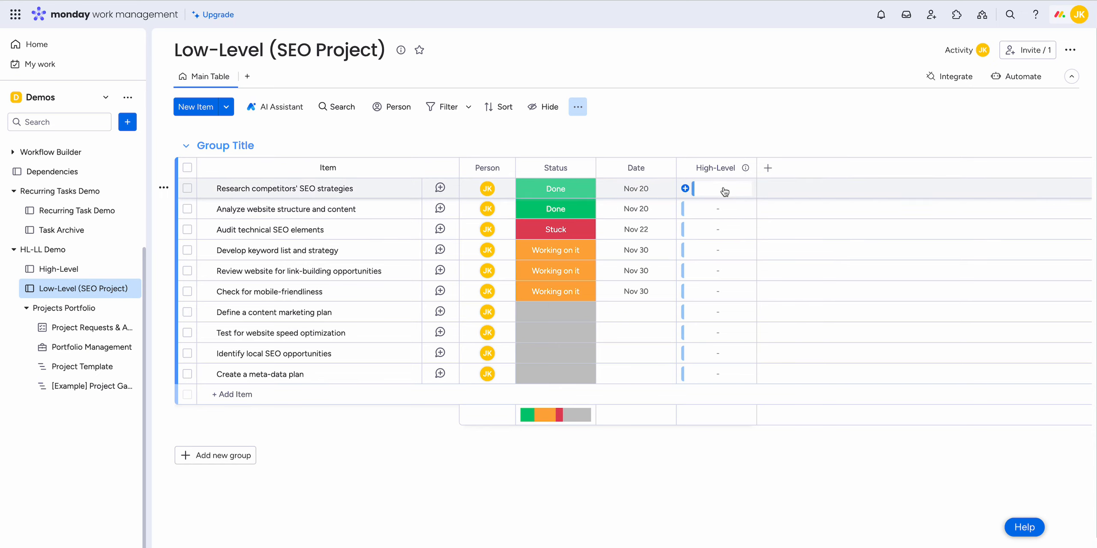
Step: Connect all items on the Low-Level (SEO Project) board to the SEO Project item in the High-Level column
{"action": "left_click", "coordinate": [73, 271]}
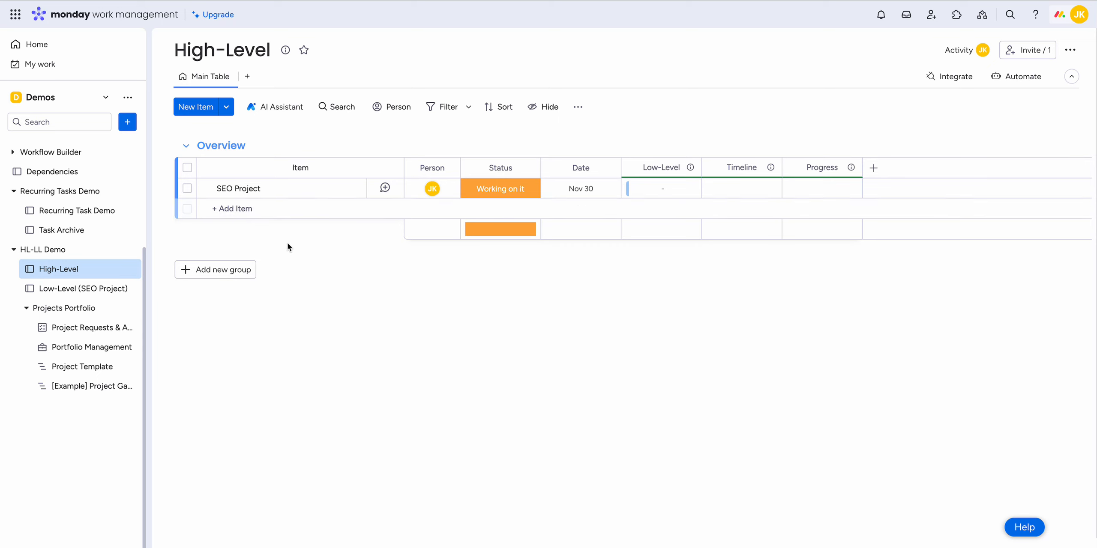
{"action": "left_click", "coordinate": [82, 288]}
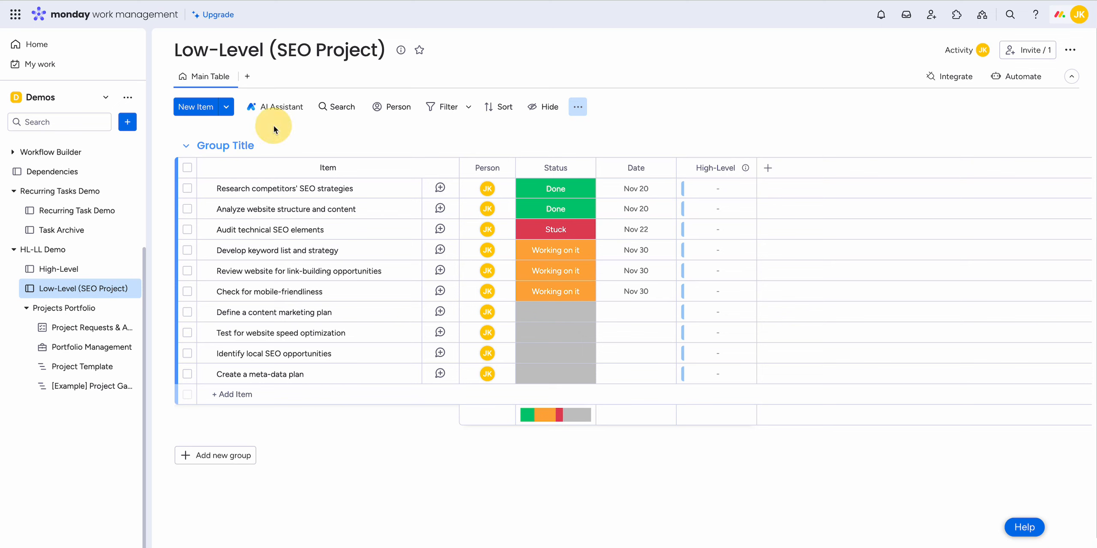
{"action": "key", "text": "super+a"}
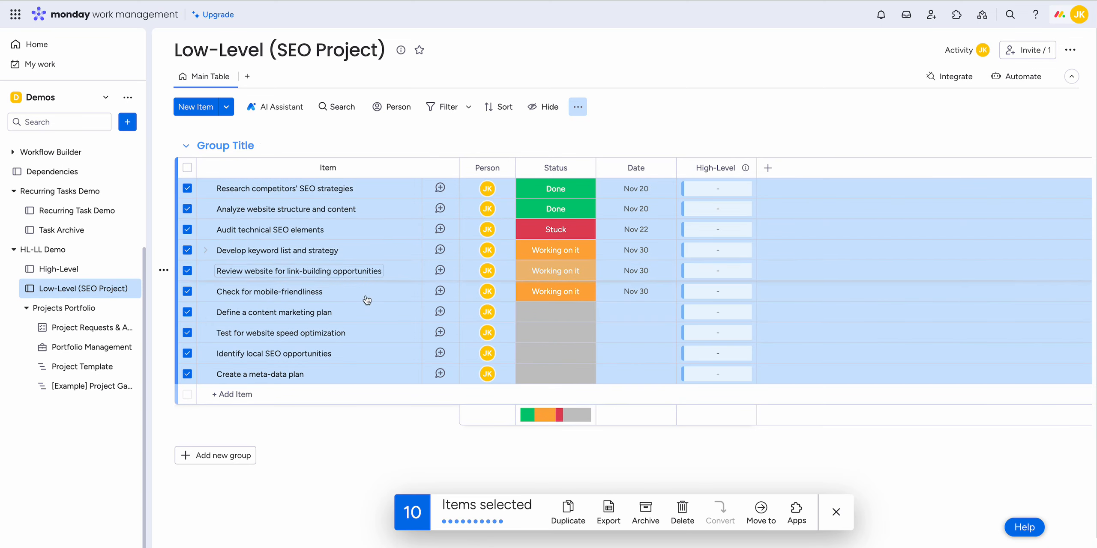
{"action": "left_click", "coordinate": [713, 191]}
{"action": "left_click", "coordinate": [622, 339]}
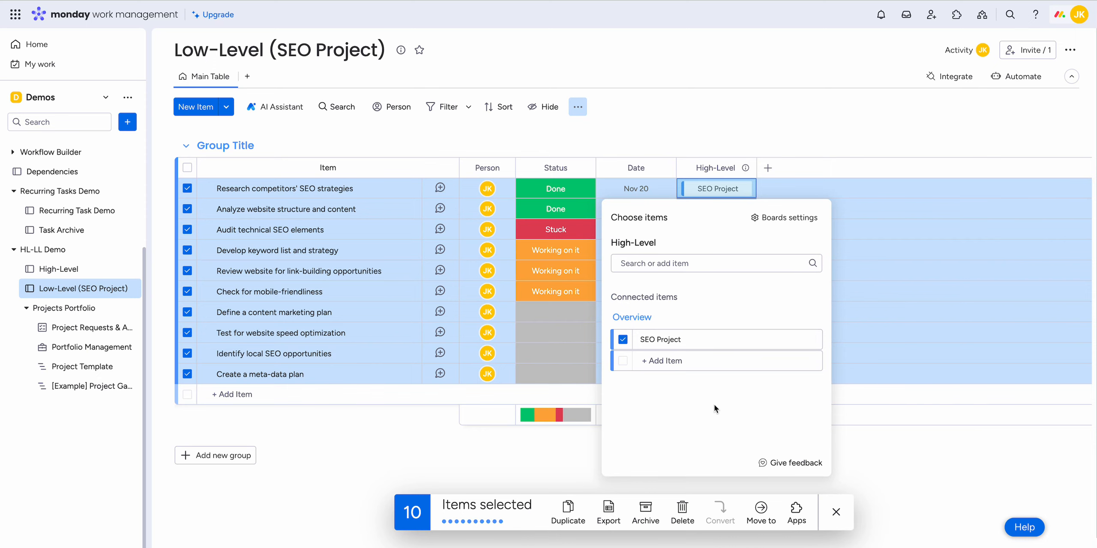
{"action": "left_click", "coordinate": [588, 134]}
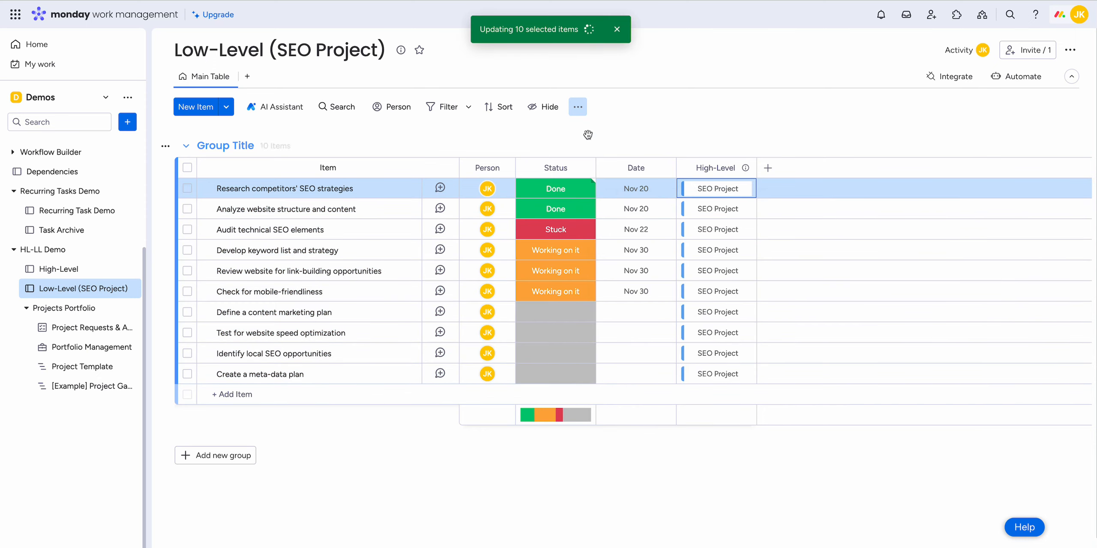
Step: Set SEO Project as the default High-Level value for new items on this board and save the changes
{"action": "left_click", "coordinate": [578, 107]}
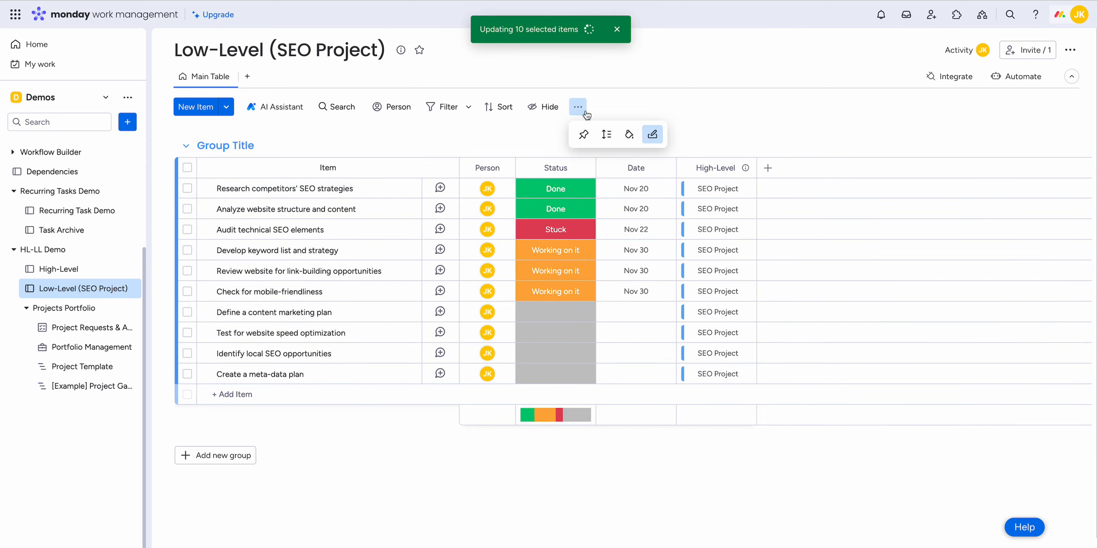
{"action": "left_click", "coordinate": [579, 107]}
{"action": "left_click", "coordinate": [578, 108]}
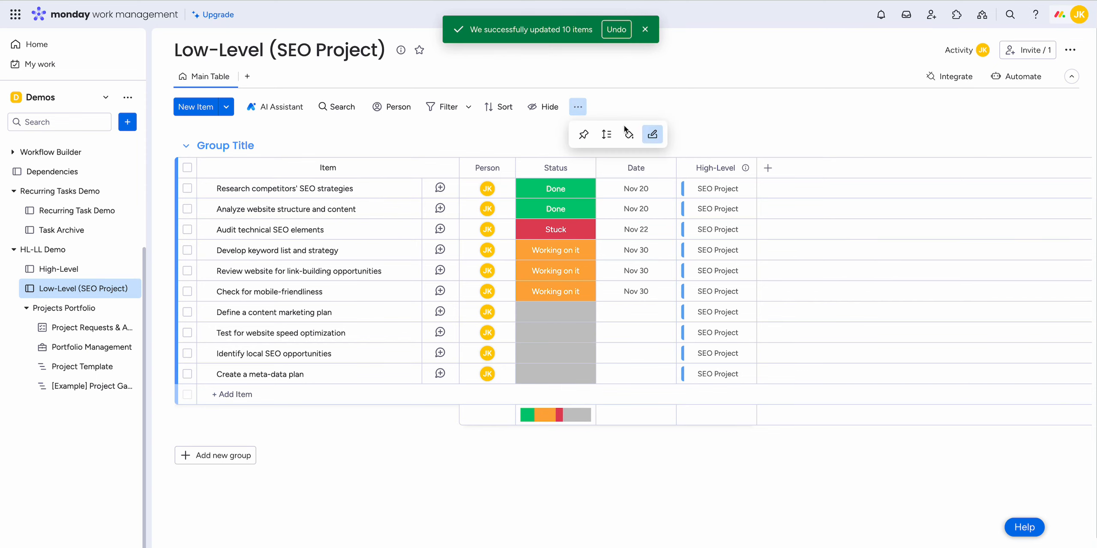
{"action": "left_click", "coordinate": [653, 135]}
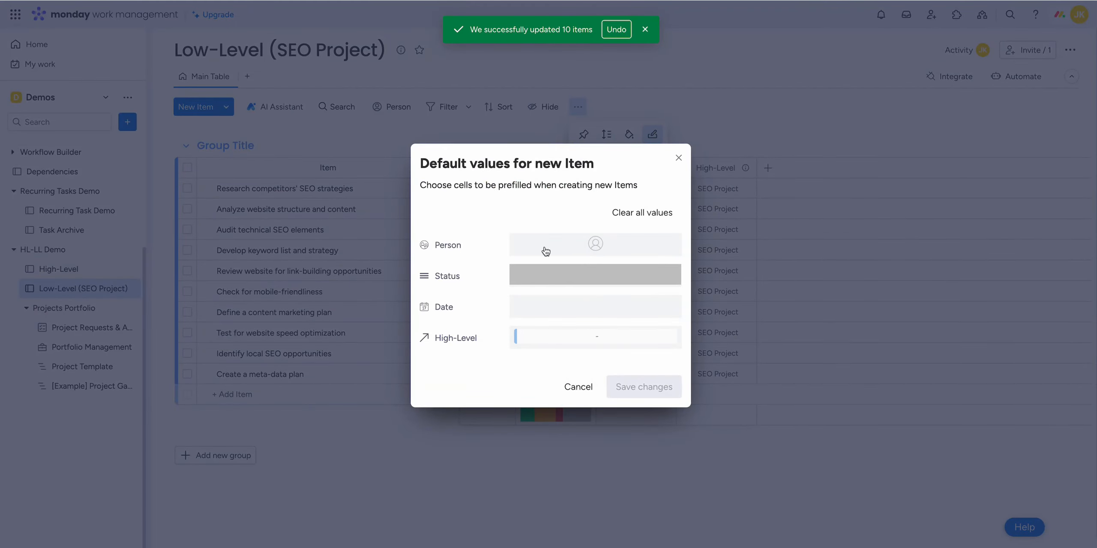
{"action": "left_click", "coordinate": [570, 341]}
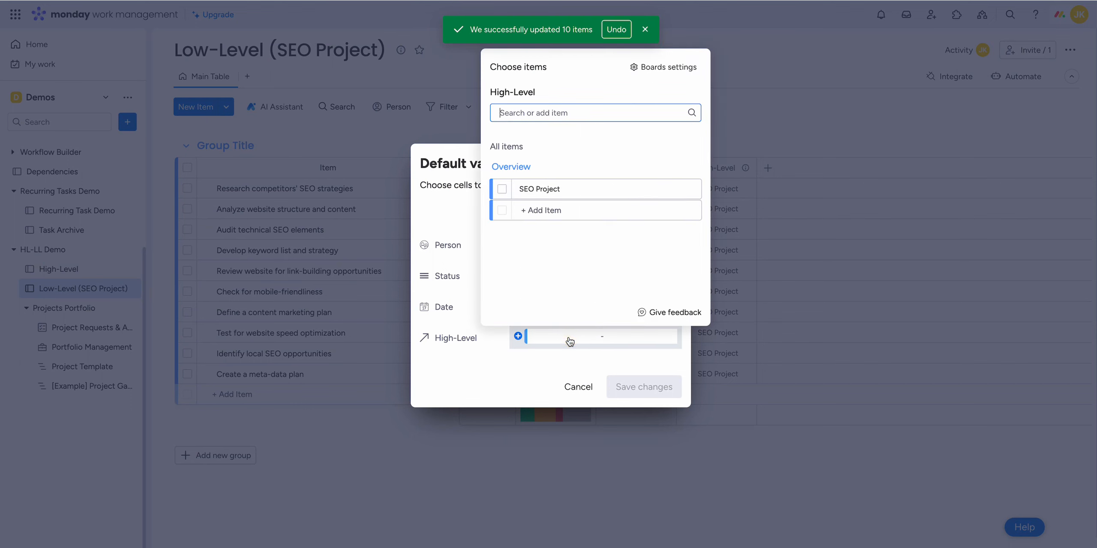
{"action": "left_click", "coordinate": [502, 188]}
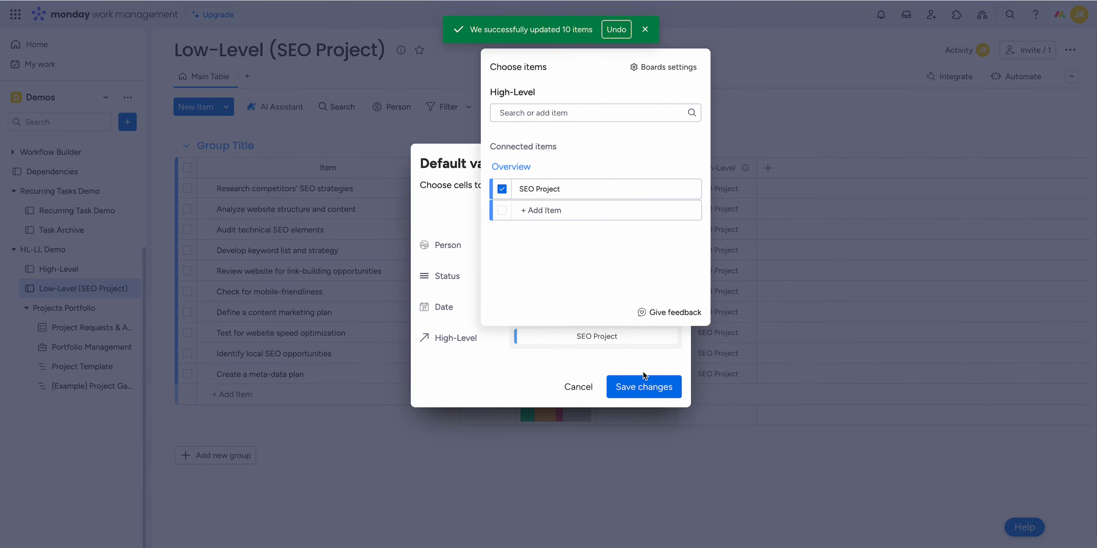
{"action": "left_click", "coordinate": [643, 387]}
{"action": "left_click", "coordinate": [643, 387]}
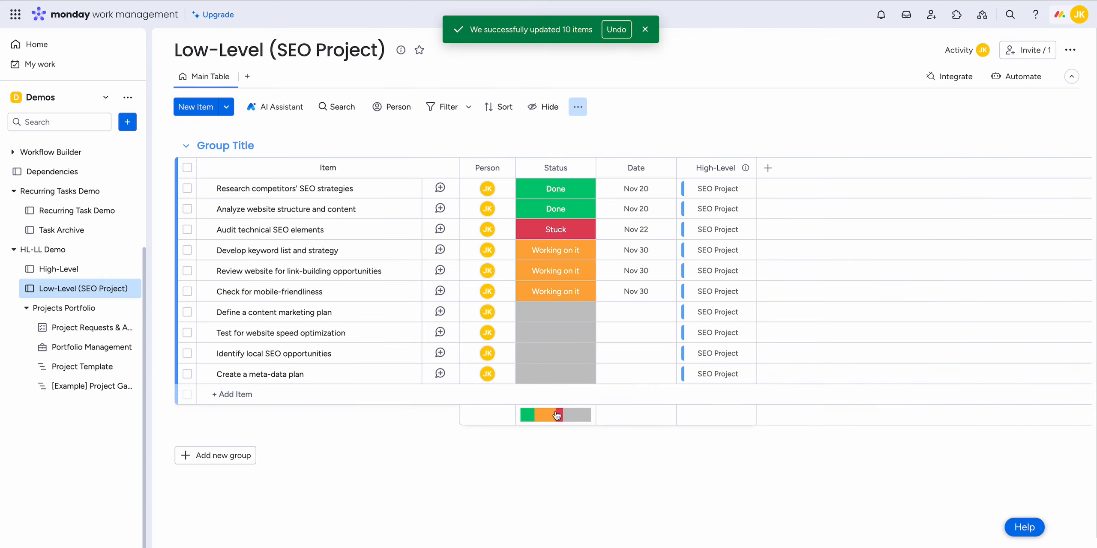
Step: Add an item named "test" at the end of the group and open the High-Level board
{"action": "left_click", "coordinate": [231, 394]}
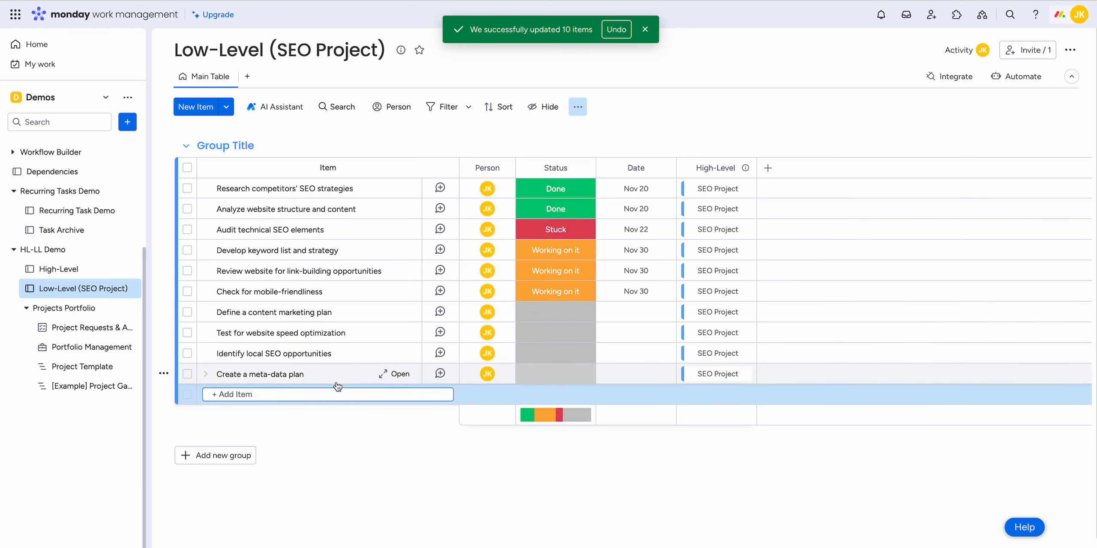
{"action": "type", "text": "test"}
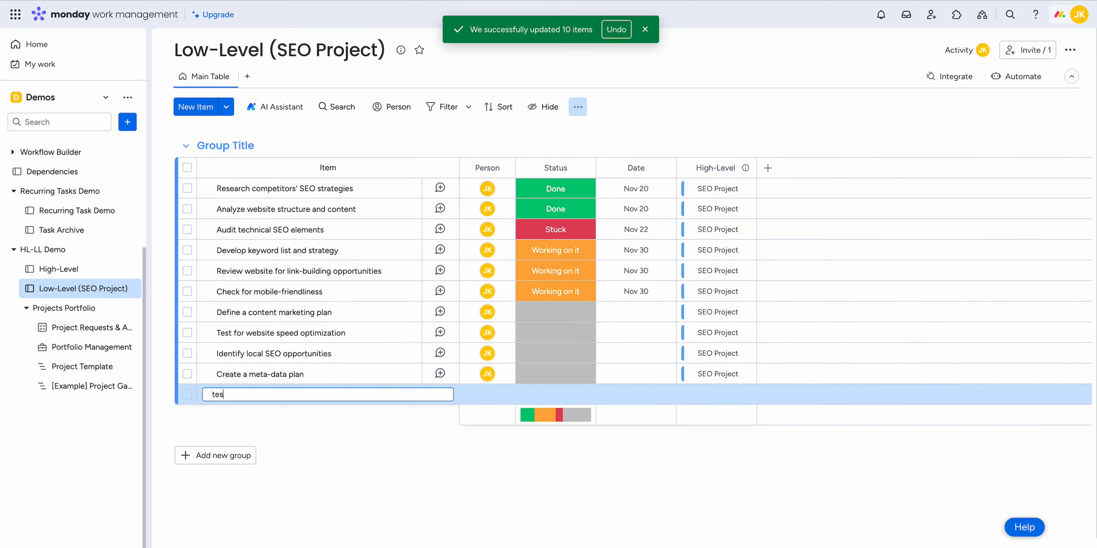
{"action": "key", "text": "Return"}
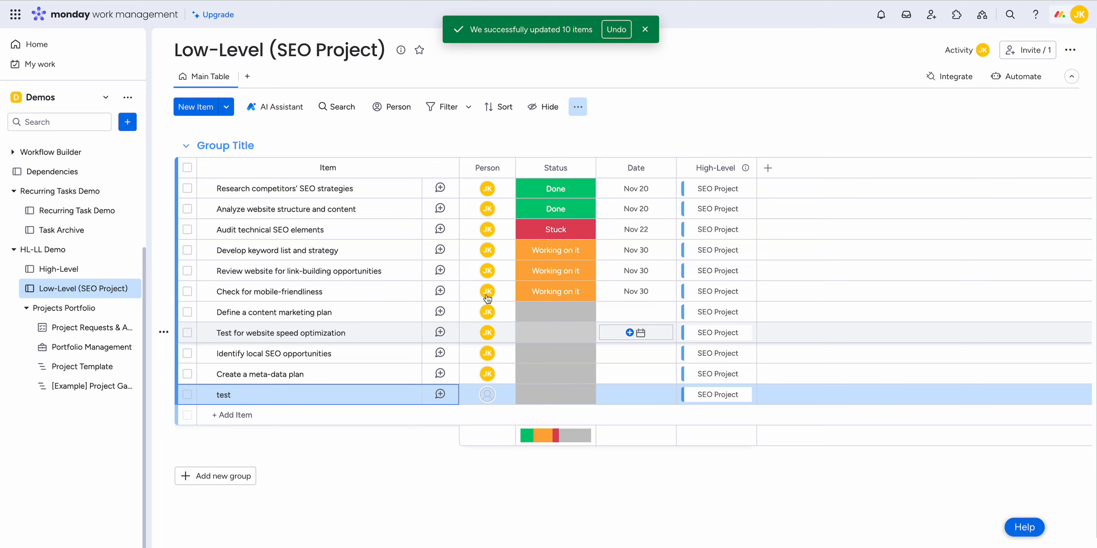
{"action": "left_click", "coordinate": [95, 274]}
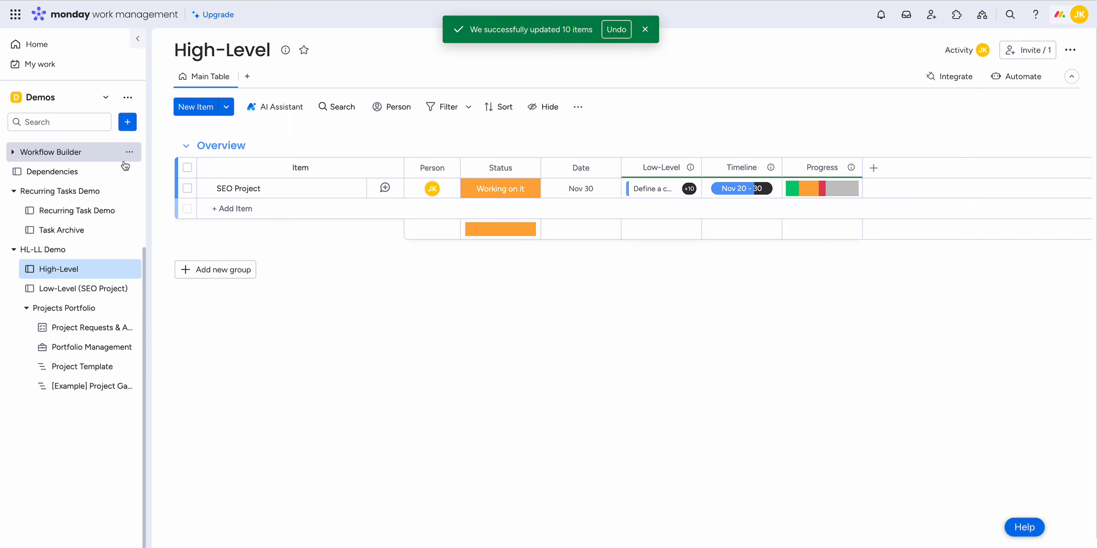
Step: Search the template center for "portfolio", preview the Projects Portfolio template, and close the template center
{"action": "left_click", "coordinate": [128, 124]}
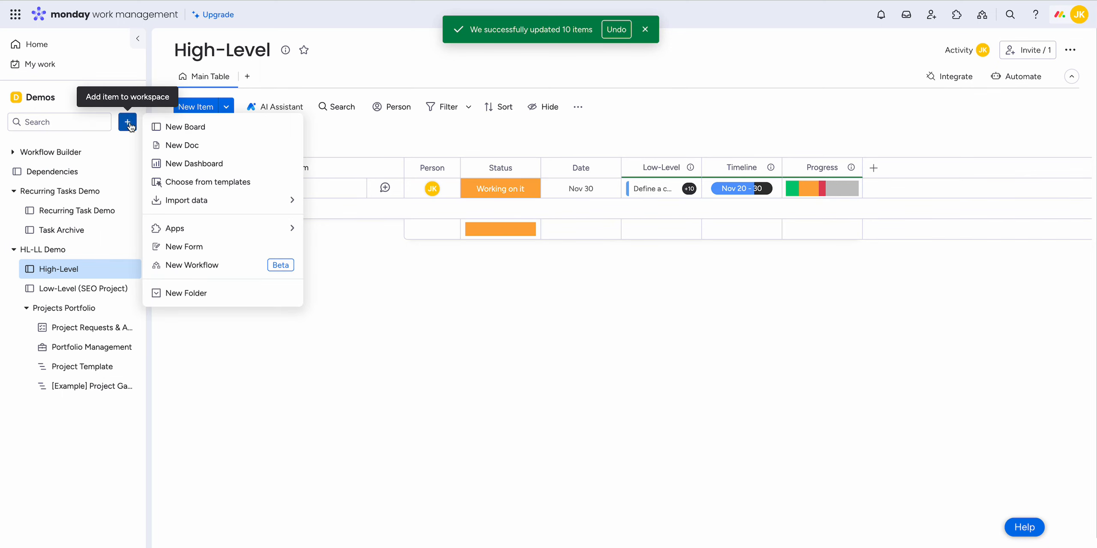
{"action": "left_click", "coordinate": [204, 182]}
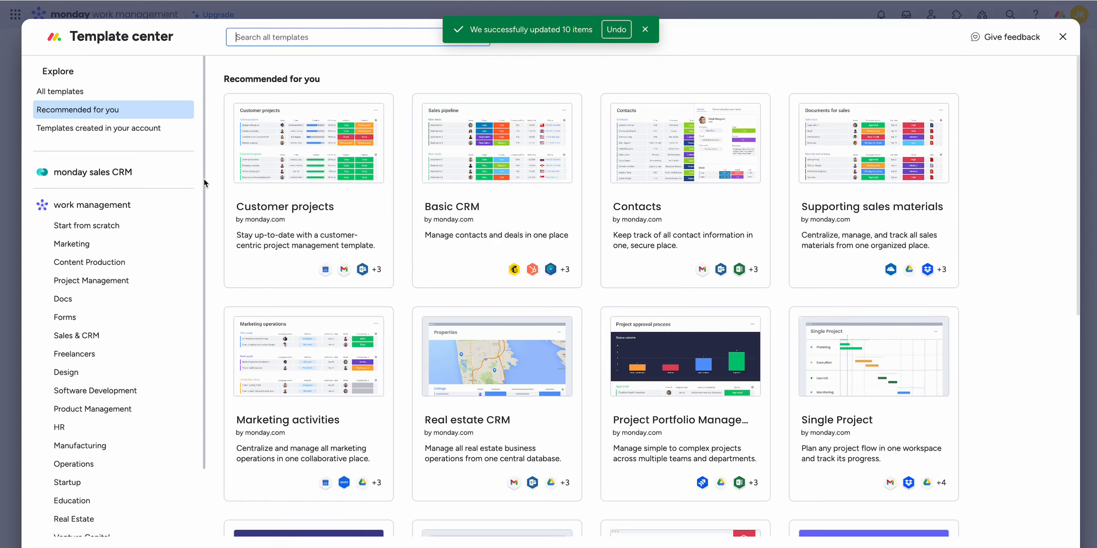
{"action": "left_click", "coordinate": [300, 37]}
{"action": "type", "text": "por"}
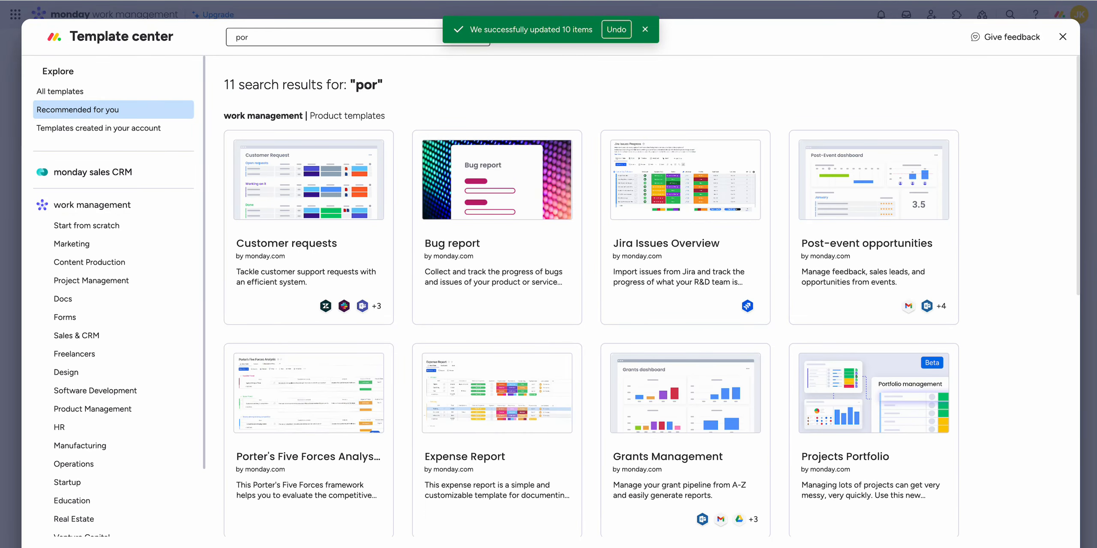
{"action": "type", "text": "tfolio"}
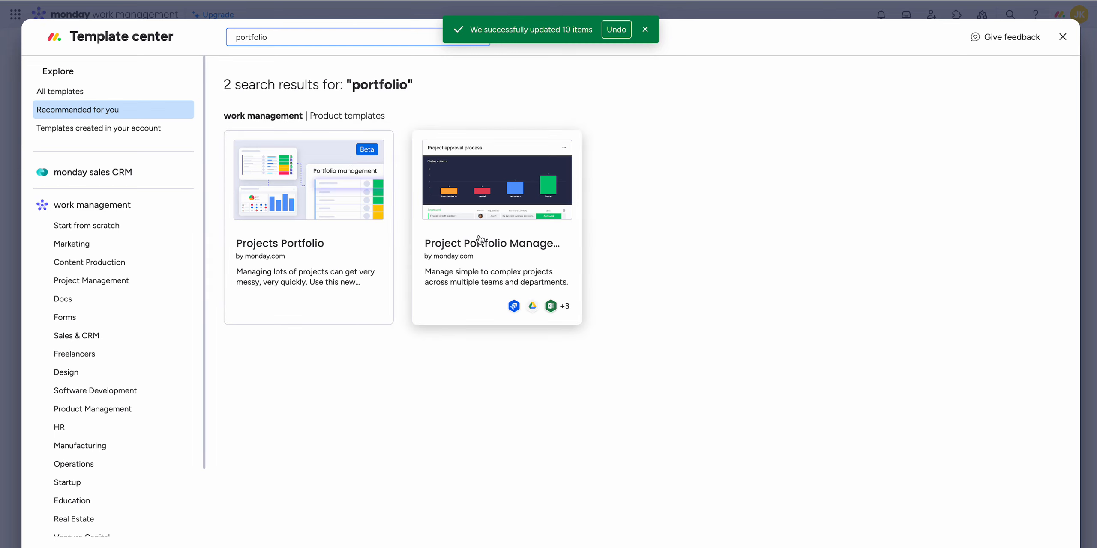
{"action": "left_click", "coordinate": [293, 210]}
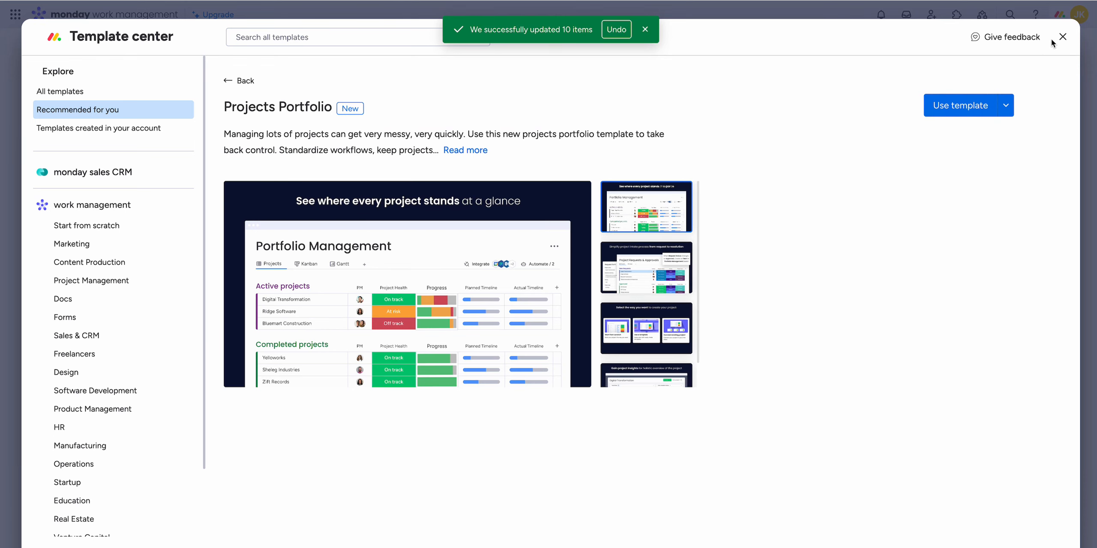
{"action": "left_click", "coordinate": [1062, 36]}
{"action": "scroll", "coordinate": [64, 428], "scroll_direction": "down", "scroll_amount": 4}
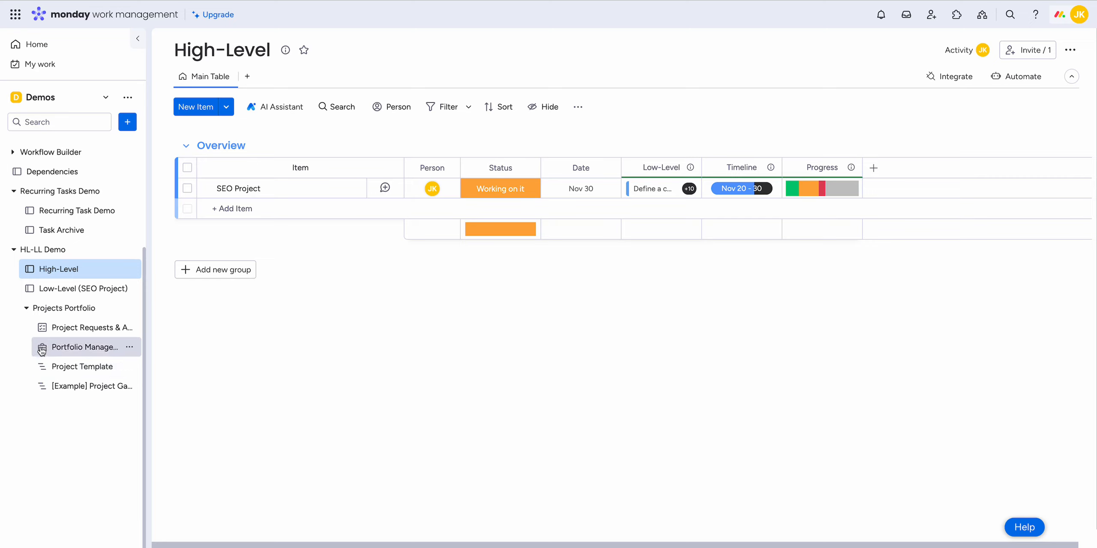
Step: Open the Project Requests & Approvals board and view the request status options for [Example] Project Bravo
{"action": "left_click", "coordinate": [81, 327]}
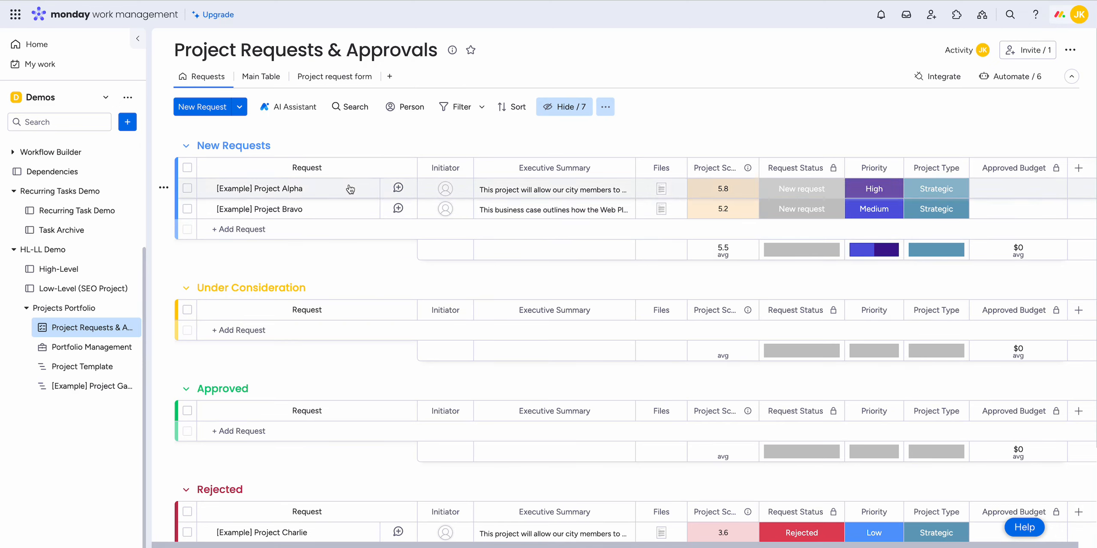
{"action": "left_click", "coordinate": [808, 210]}
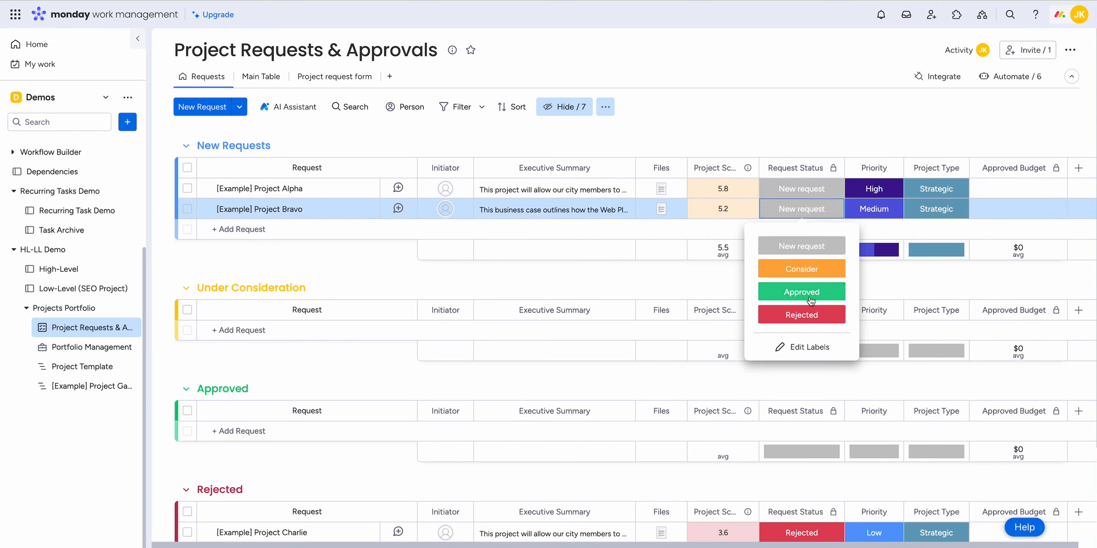
{"action": "left_click", "coordinate": [823, 119]}
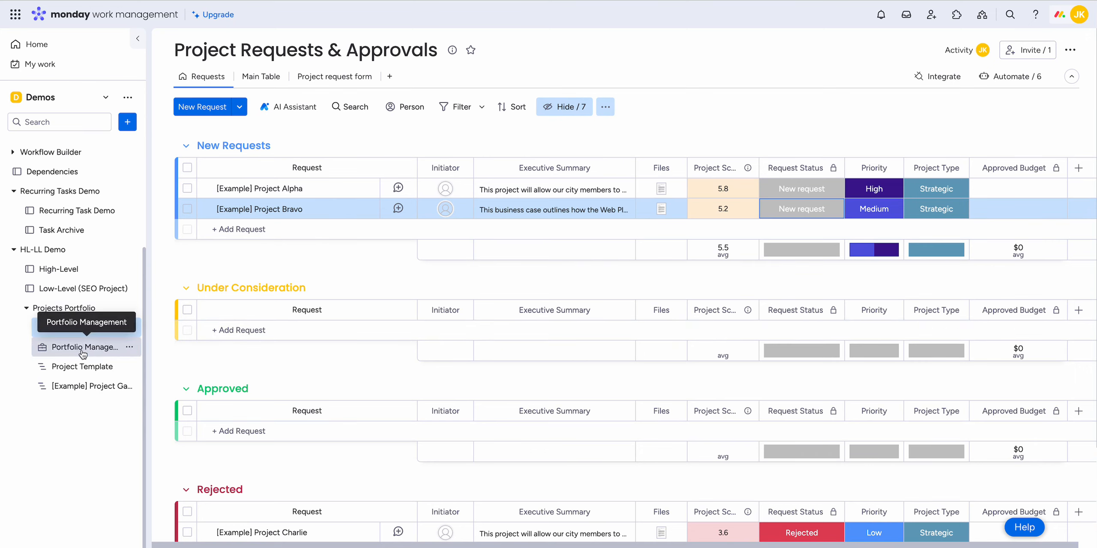
{"action": "scroll", "coordinate": [559, 271], "scroll_direction": "right", "scroll_amount": 1}
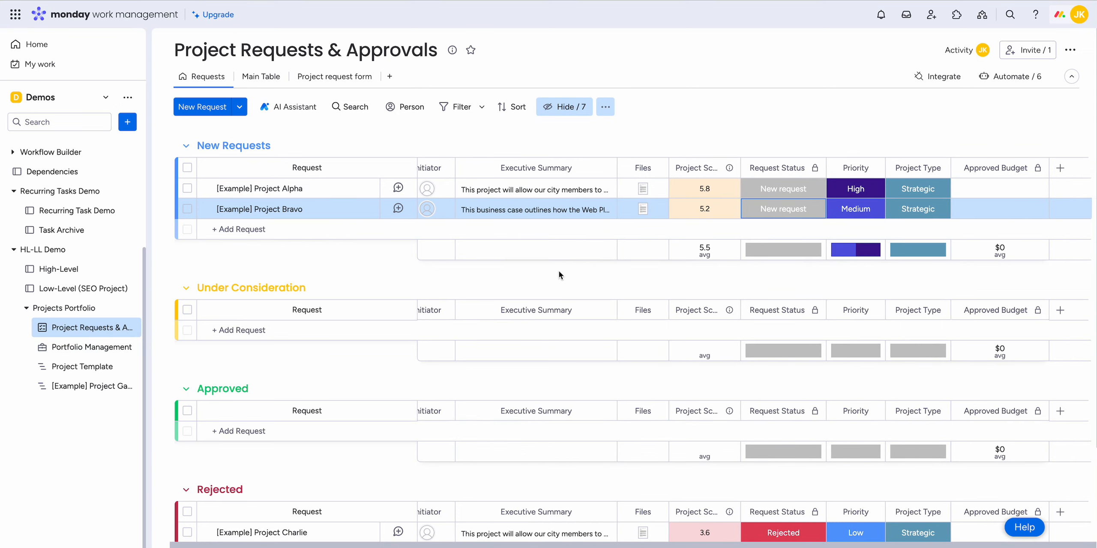
{"action": "scroll", "coordinate": [559, 271], "scroll_direction": "left", "scroll_amount": 1}
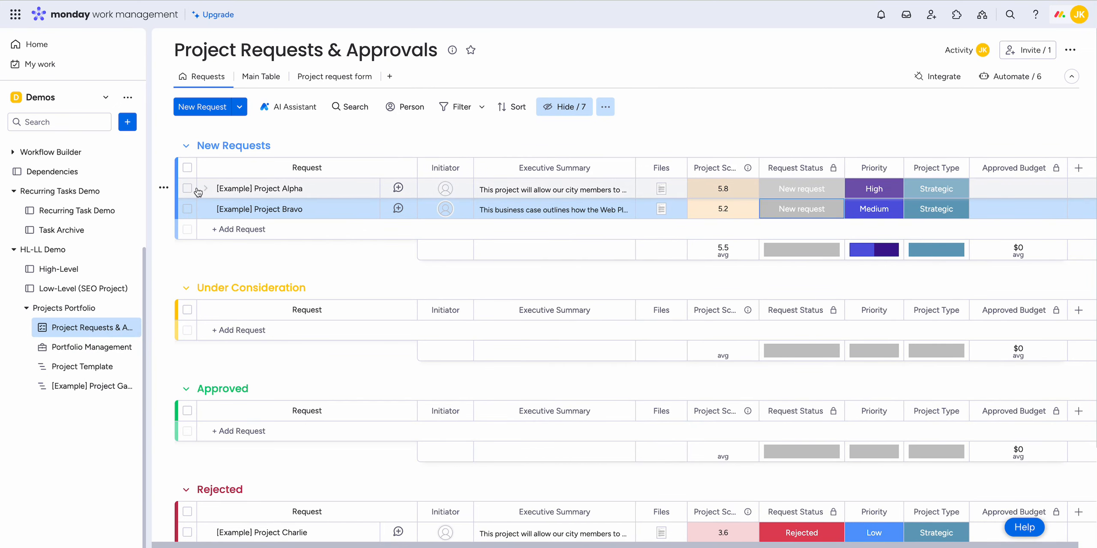
Step: On the Portfolio Management board, start a new upcoming project using the account's Project Template
{"action": "left_click", "coordinate": [88, 348]}
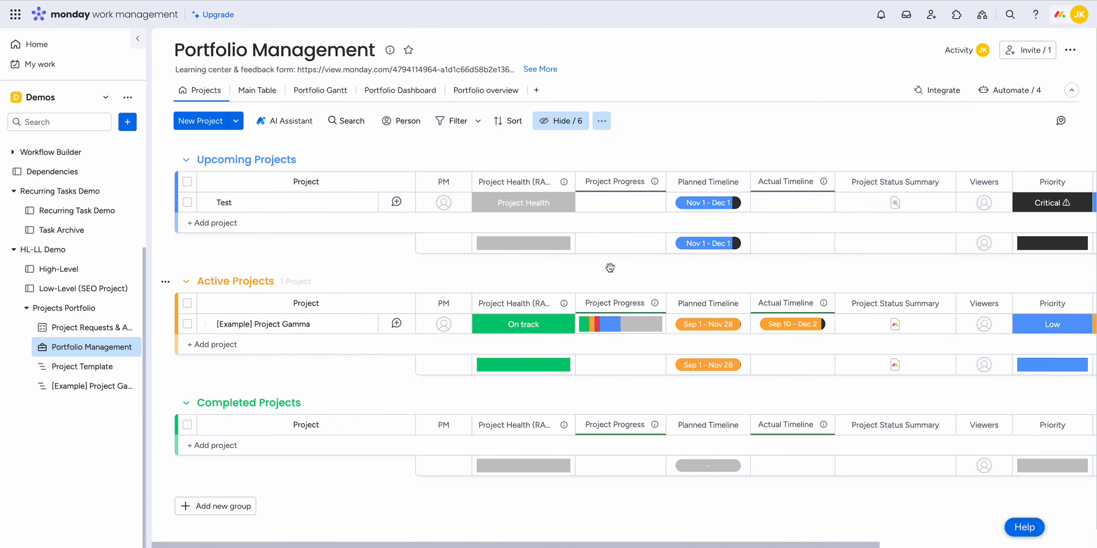
{"action": "scroll", "coordinate": [611, 268], "scroll_direction": "right", "scroll_amount": 4}
{"action": "scroll", "coordinate": [612, 268], "scroll_direction": "left", "scroll_amount": 4}
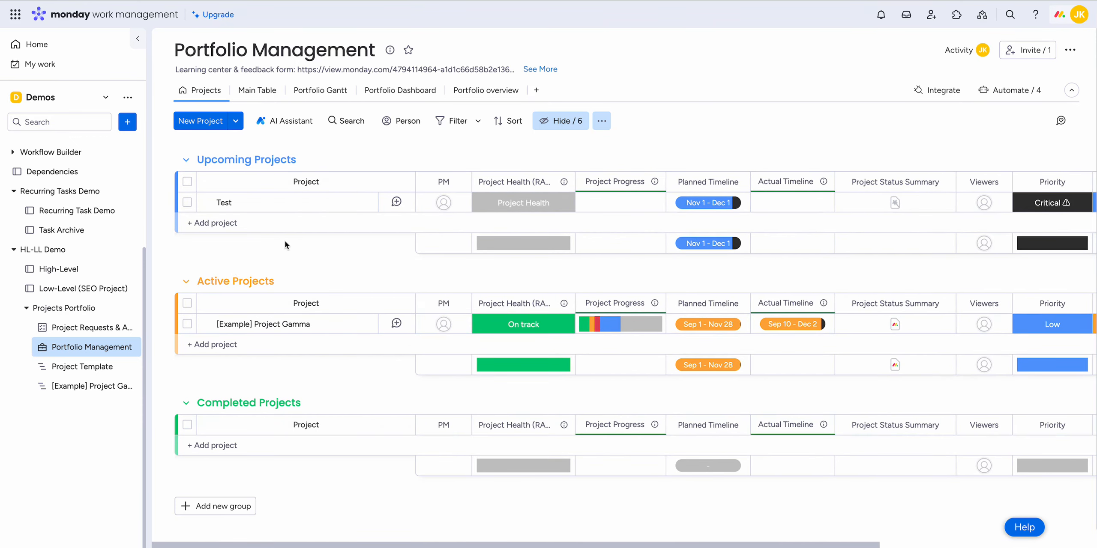
{"action": "left_click", "coordinate": [232, 224]}
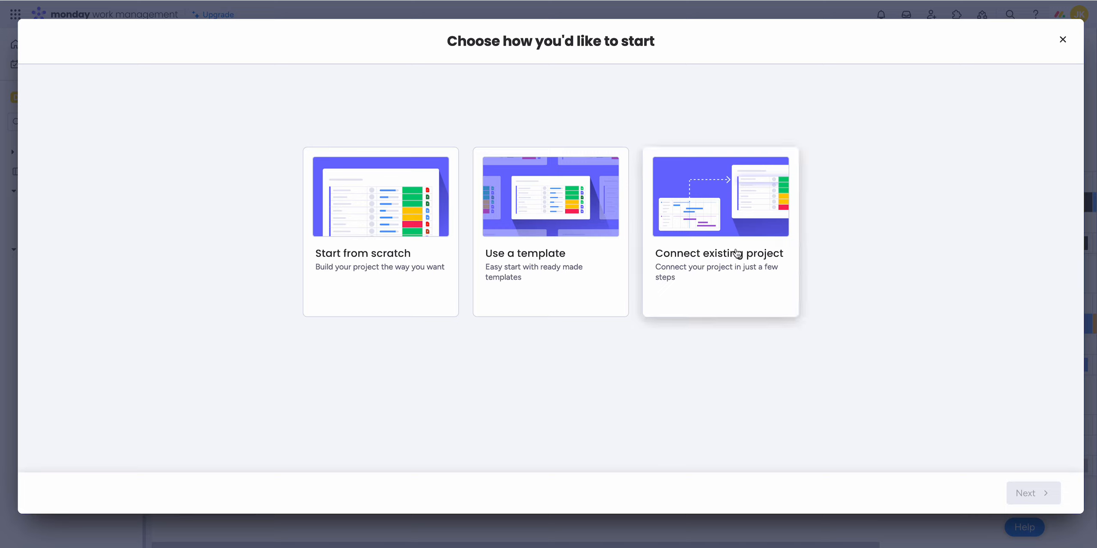
{"action": "left_click", "coordinate": [541, 246]}
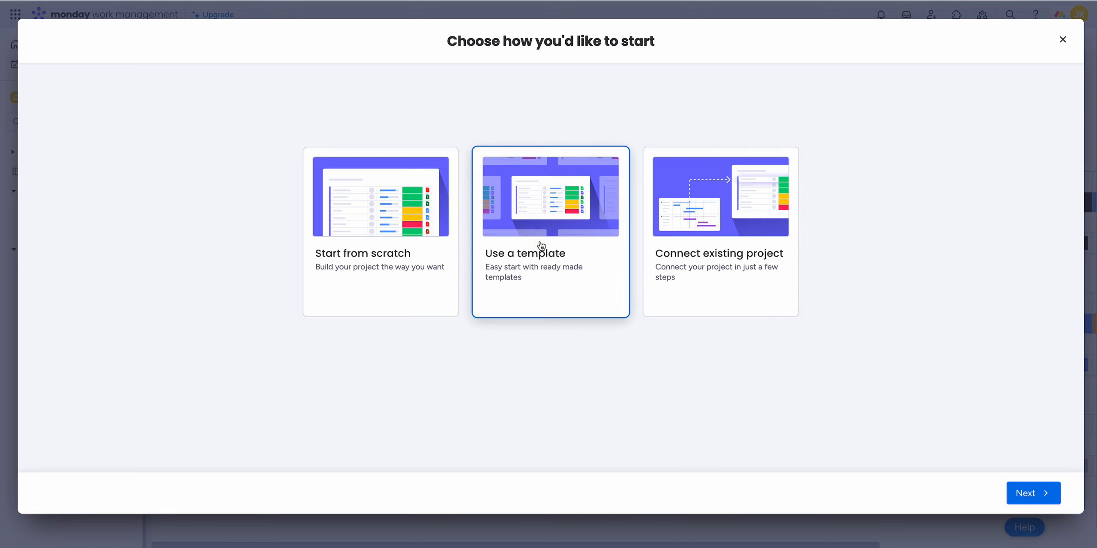
{"action": "left_click", "coordinate": [1047, 495]}
{"action": "left_click", "coordinate": [508, 243]}
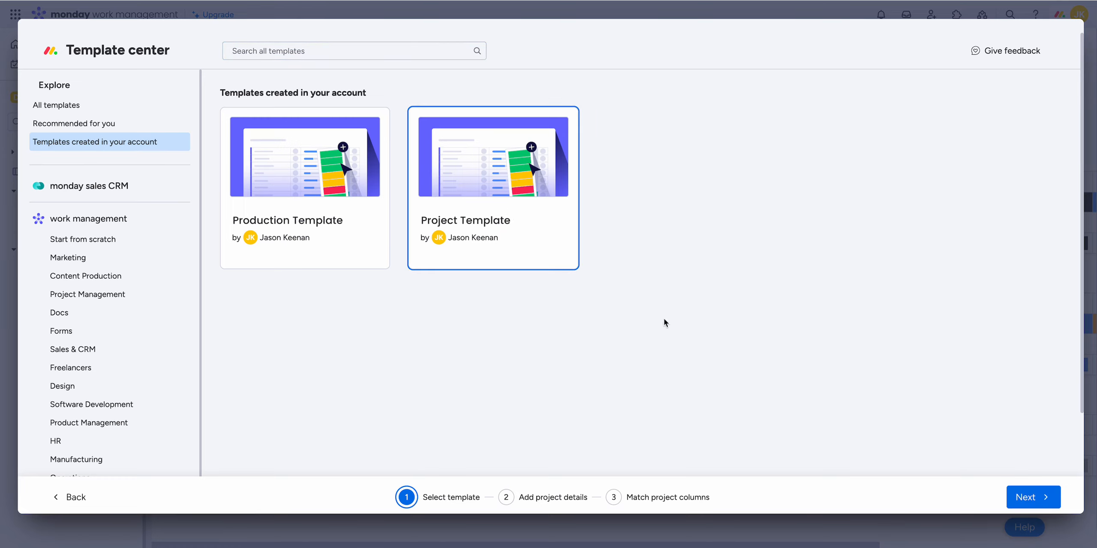
{"action": "left_click", "coordinate": [1029, 499]}
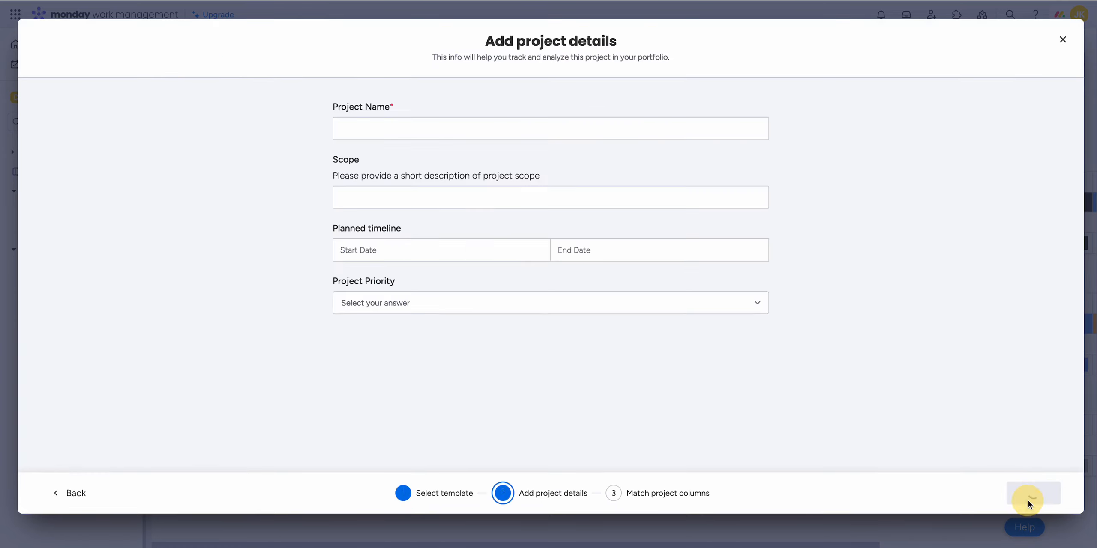
Step: Name the project "New Project" and set its planned timeline from 11/01/2023 to 12/15/2023
{"action": "left_click", "coordinate": [357, 128]}
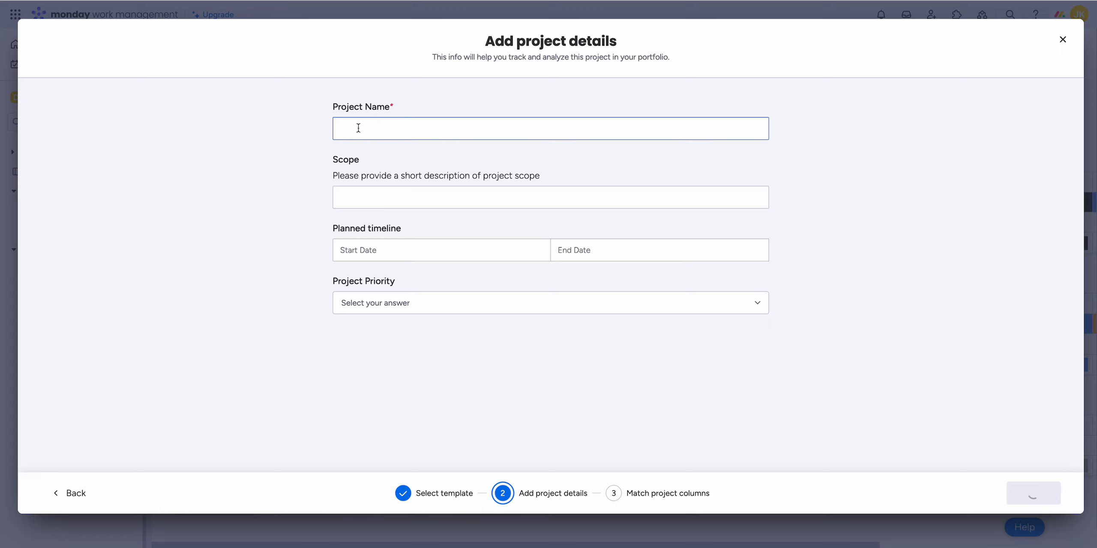
{"action": "type", "text": "New Project"}
{"action": "key", "text": "Tab"}
{"action": "left_click", "coordinate": [363, 256]}
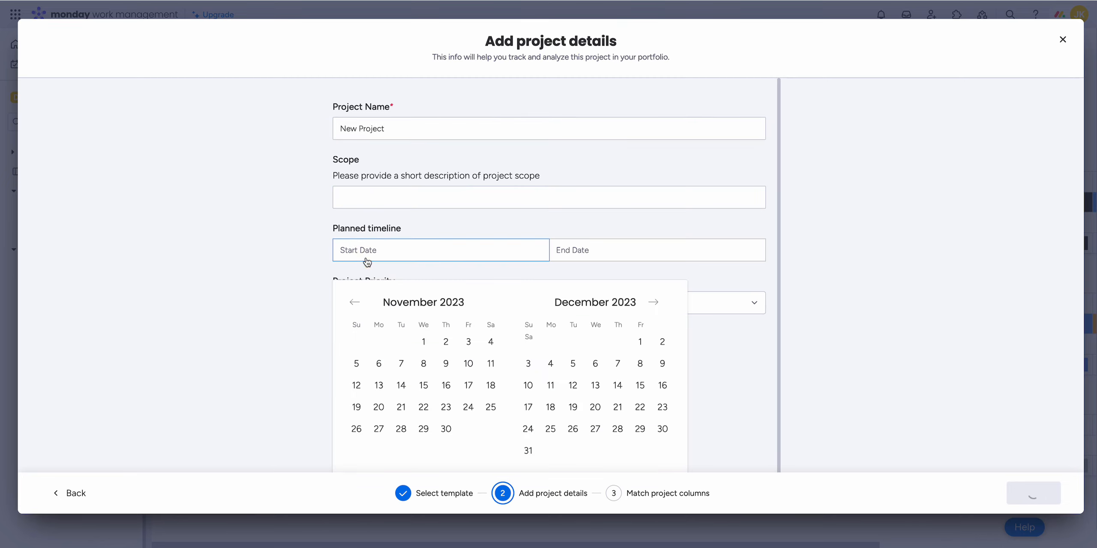
{"action": "left_click", "coordinate": [423, 342]}
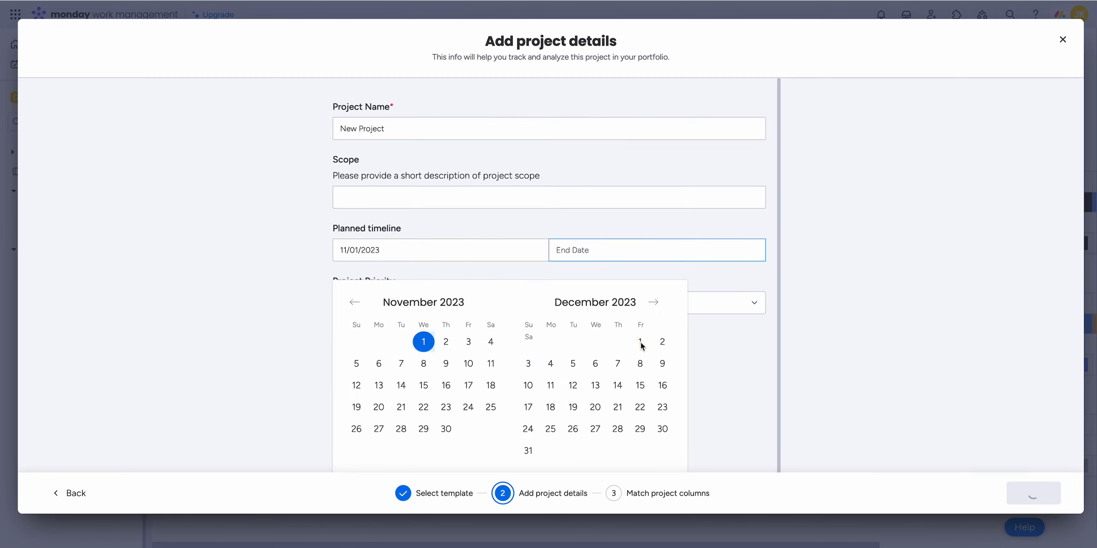
{"action": "left_click", "coordinate": [639, 385]}
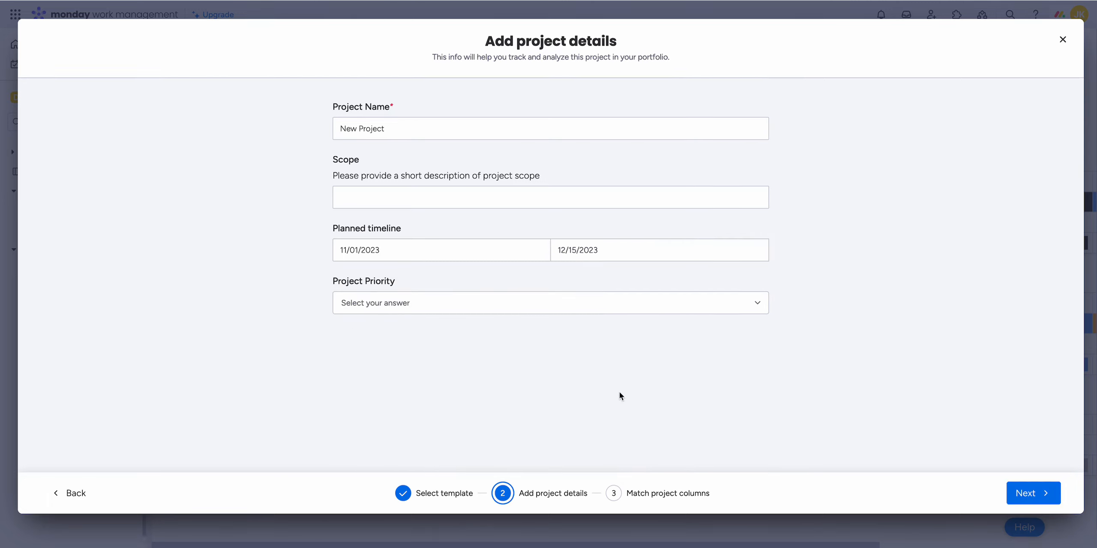
Step: Set the project priority to High and finish creating the project with the suggested column matches
{"action": "left_click", "coordinate": [359, 304]}
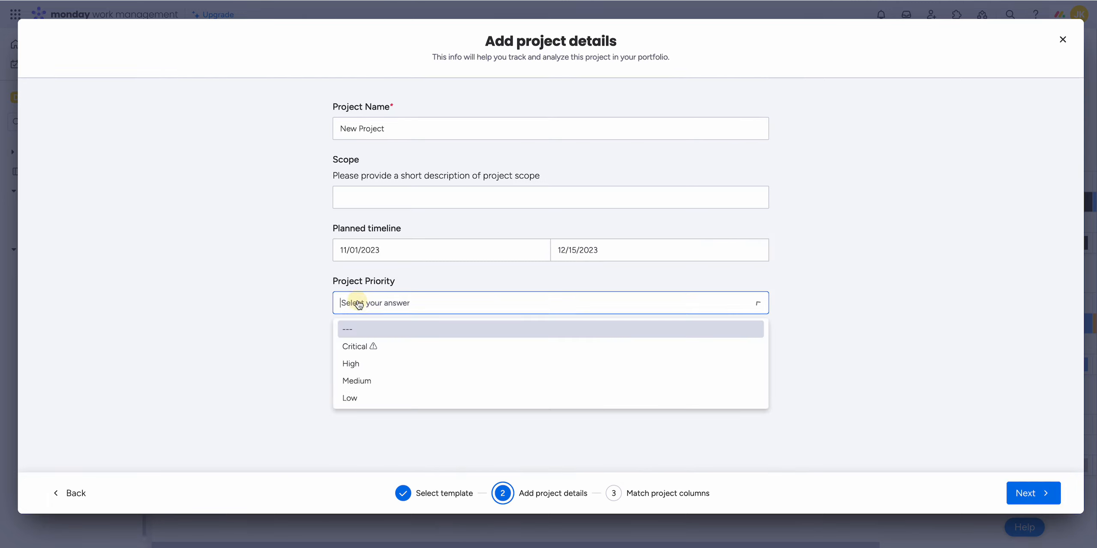
{"action": "left_click", "coordinate": [355, 365]}
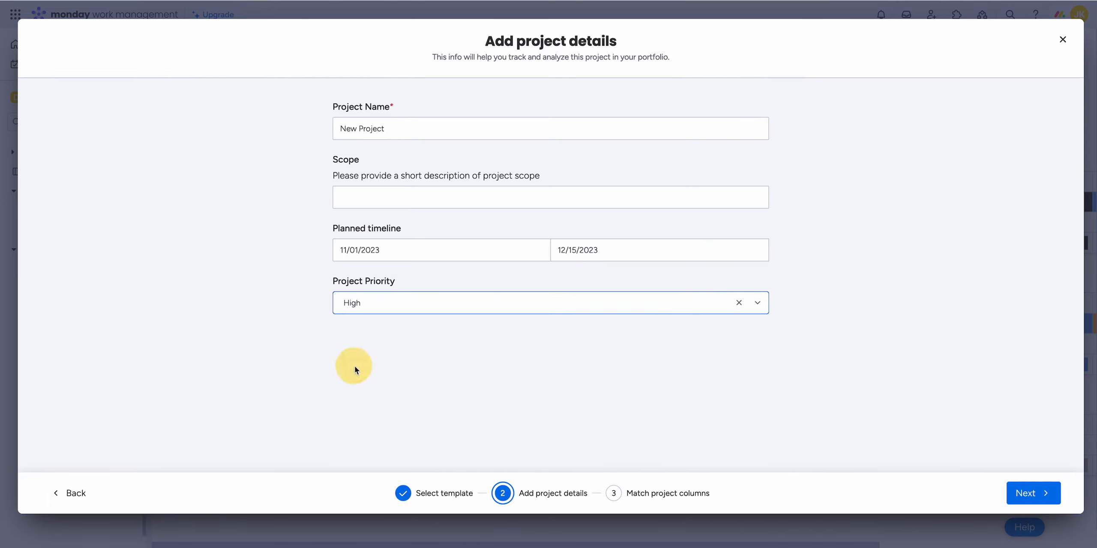
{"action": "left_click", "coordinate": [1029, 493]}
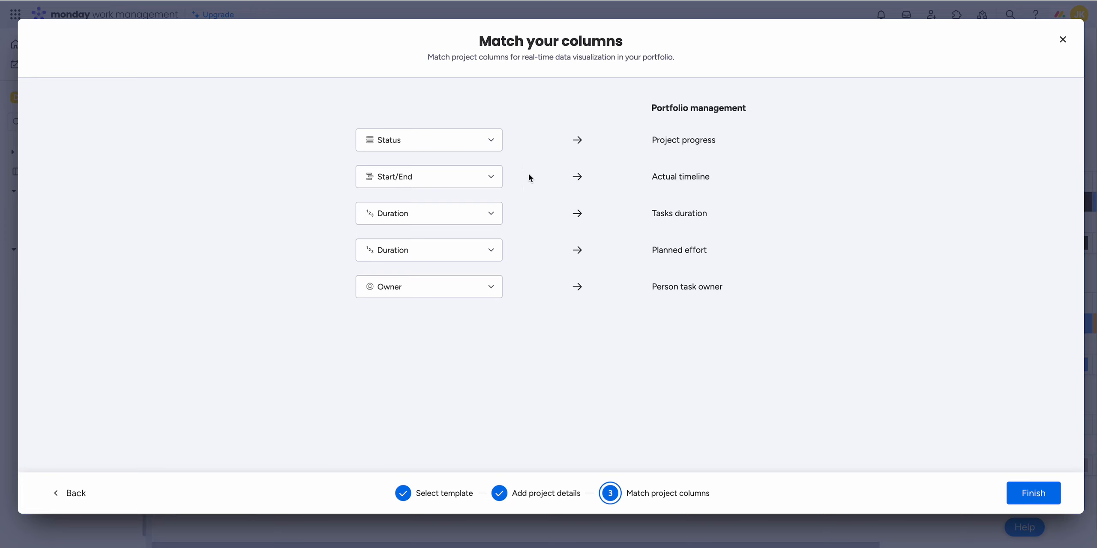
{"action": "left_click", "coordinate": [1028, 495]}
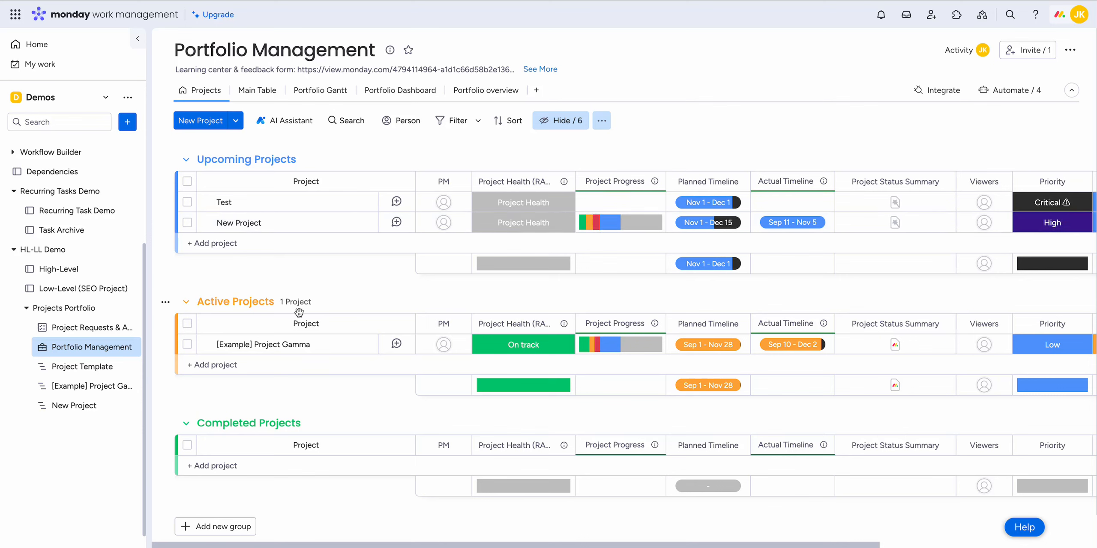
Step: Open the Project Template board and review its activity groups from Initiation through Closure
{"action": "left_click", "coordinate": [90, 369]}
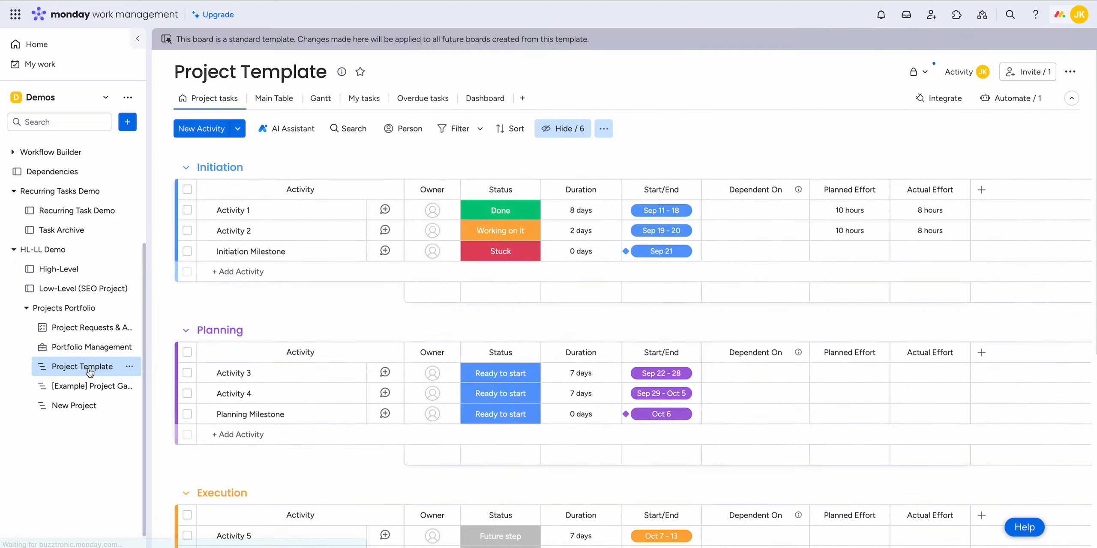
{"action": "scroll", "coordinate": [435, 302], "scroll_direction": "down", "scroll_amount": 5}
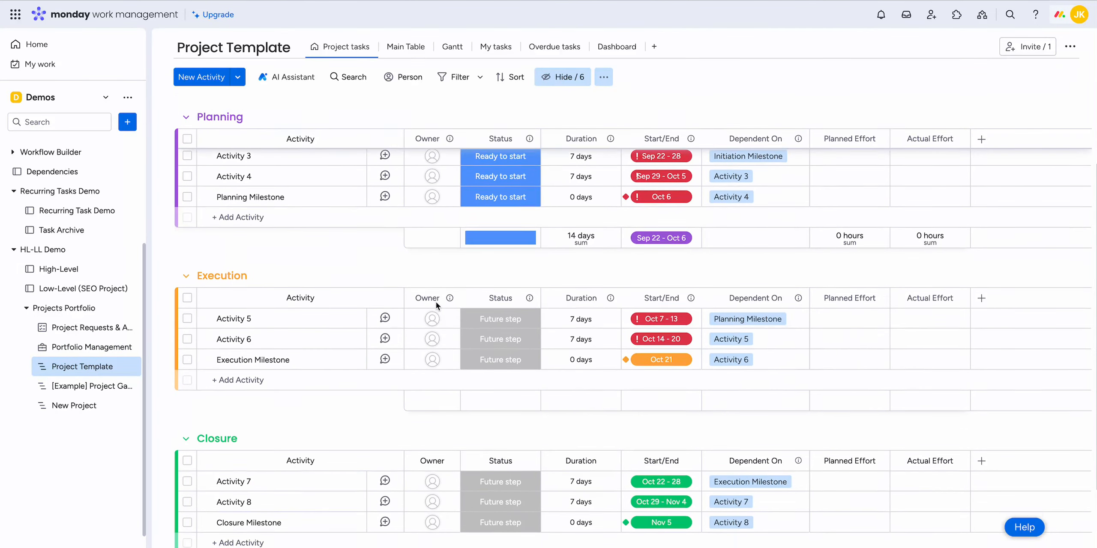
{"action": "scroll", "coordinate": [436, 301], "scroll_direction": "up", "scroll_amount": 5}
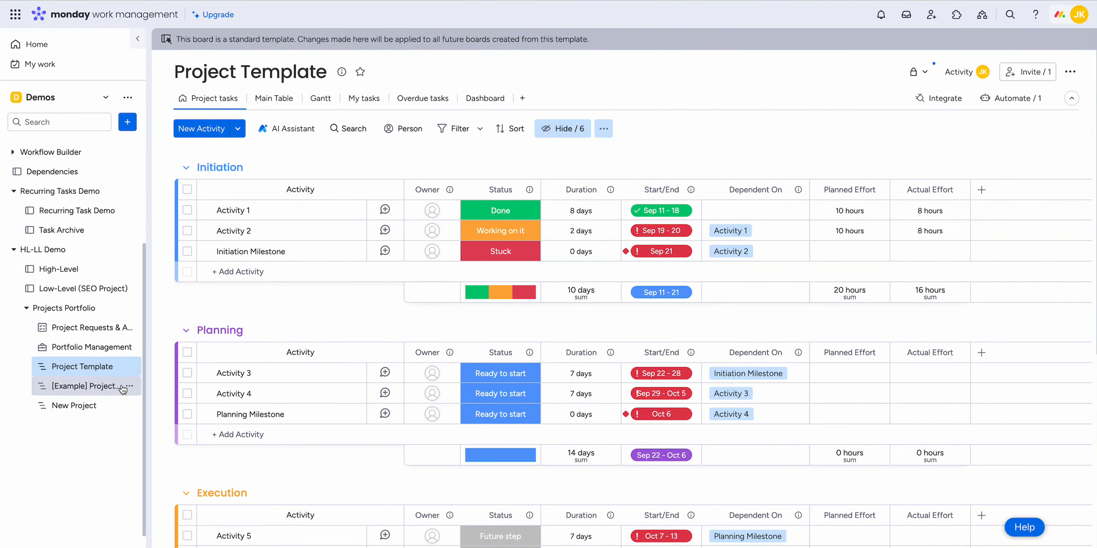
Step: Open the New Project board and examine its project tasks and all columns of its Main Table view
{"action": "left_click", "coordinate": [87, 409]}
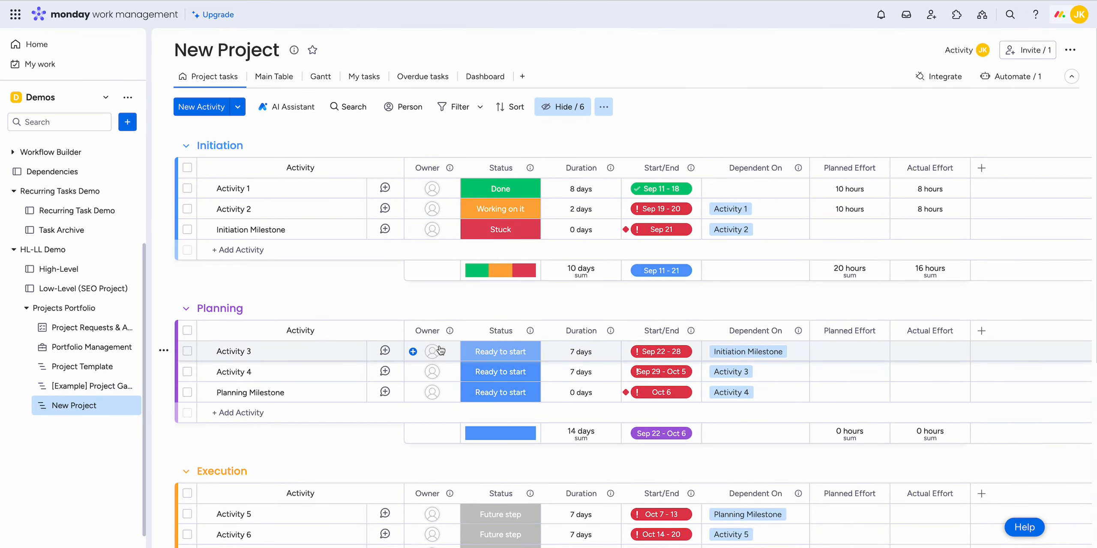
{"action": "scroll", "coordinate": [439, 345], "scroll_direction": "down", "scroll_amount": 2}
{"action": "scroll", "coordinate": [440, 339], "scroll_direction": "up", "scroll_amount": 2}
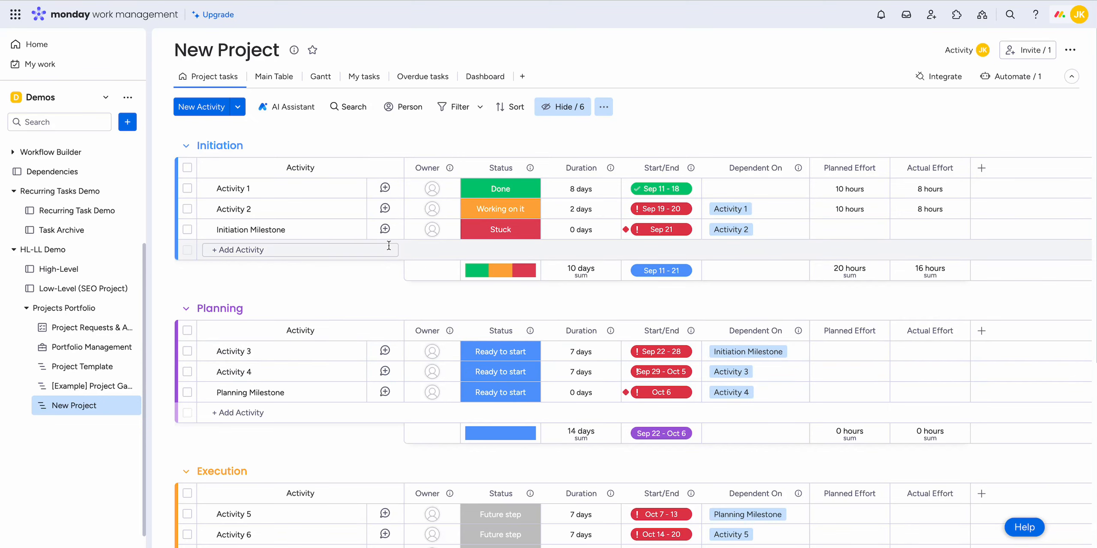
{"action": "left_click", "coordinate": [264, 77]}
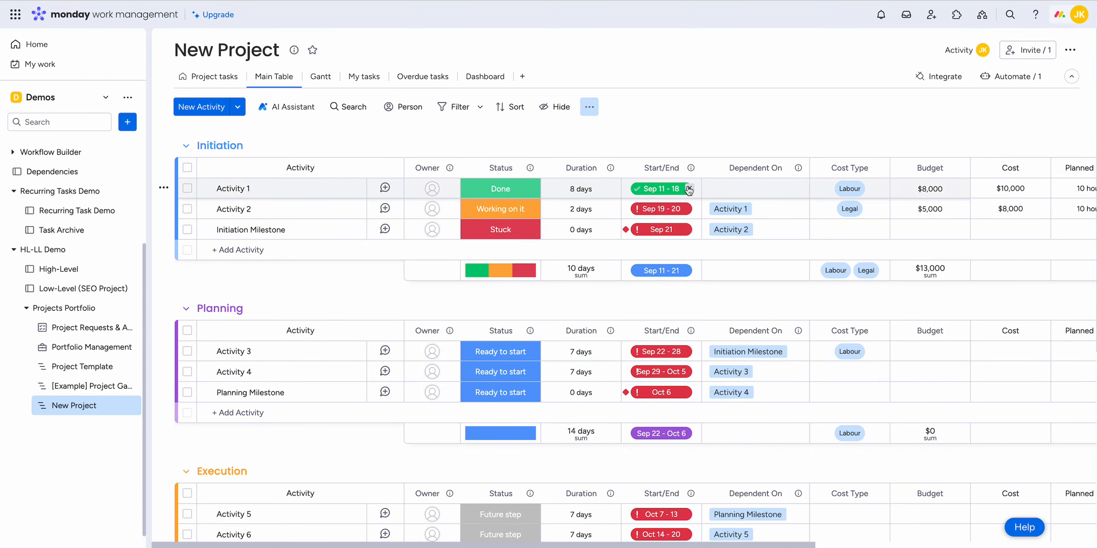
{"action": "scroll", "coordinate": [855, 216], "scroll_direction": "right", "scroll_amount": 8}
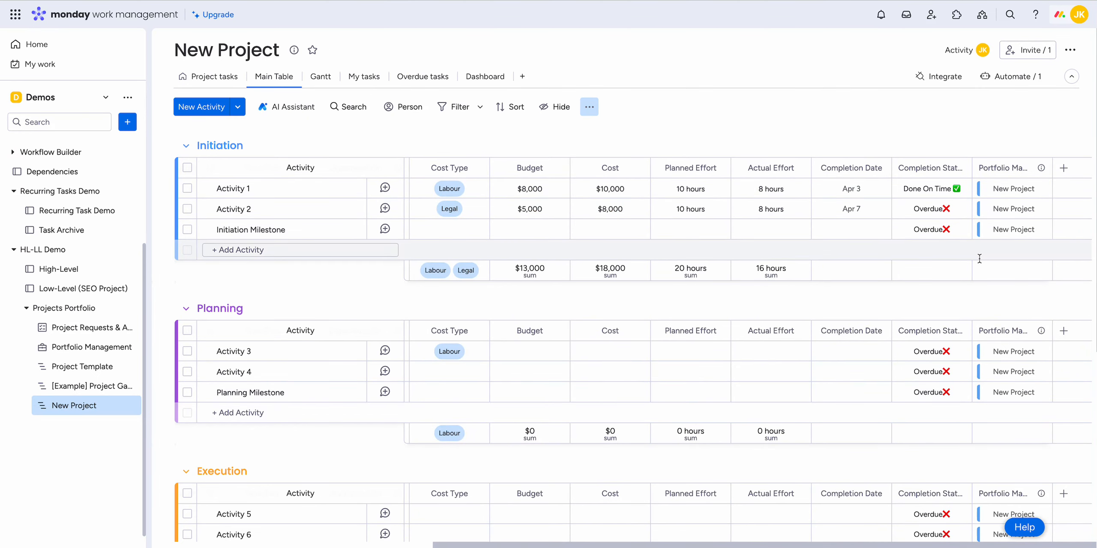
{"action": "scroll", "coordinate": [684, 271], "scroll_direction": "left", "scroll_amount": 8}
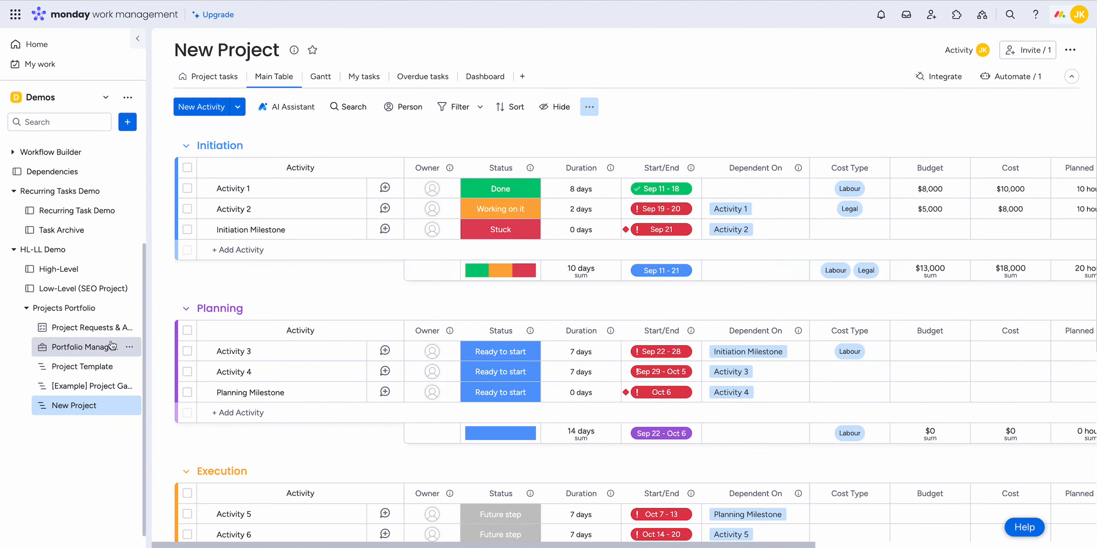
Step: Return to the Portfolio Management board and examine the new project's columns in the Main Table view
{"action": "left_click", "coordinate": [97, 348]}
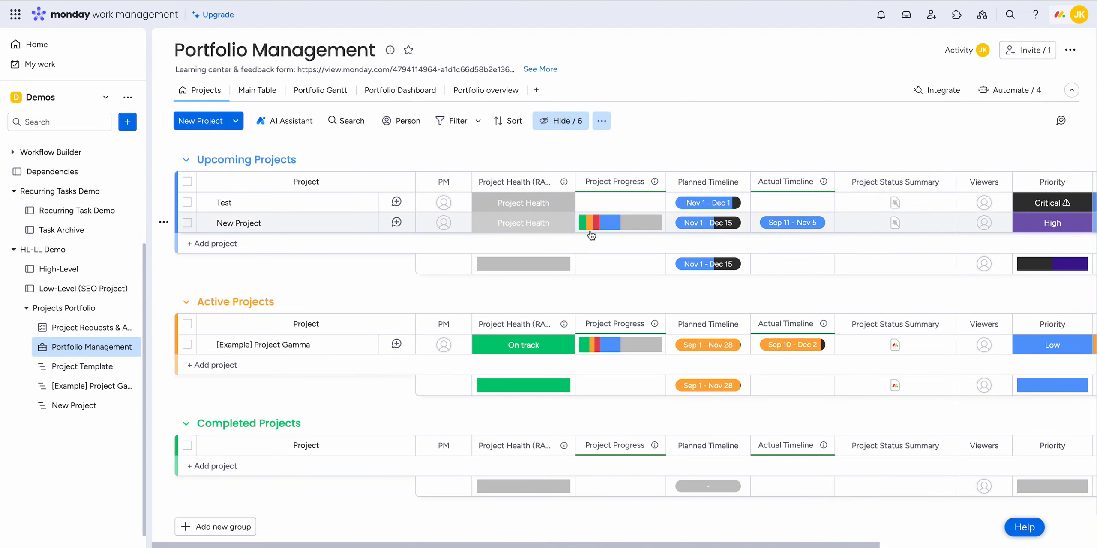
{"action": "scroll", "coordinate": [647, 220], "scroll_direction": "right", "scroll_amount": 5}
{"action": "left_click", "coordinate": [257, 90]}
{"action": "scroll", "coordinate": [588, 224], "scroll_direction": "right", "scroll_amount": 10}
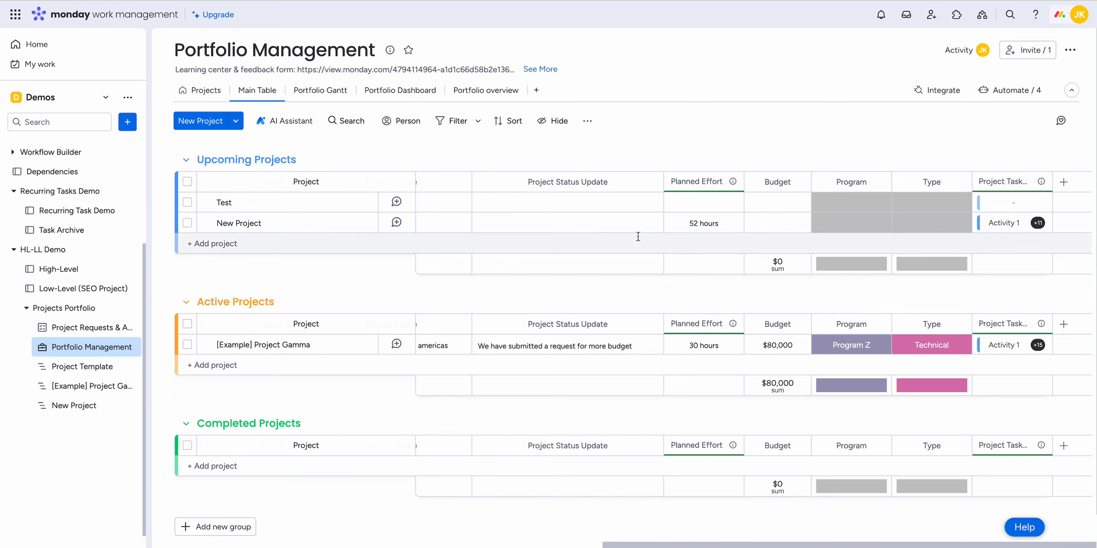
{"action": "scroll", "coordinate": [913, 274], "scroll_direction": "left", "scroll_amount": 10}
{"action": "scroll", "coordinate": [913, 274], "scroll_direction": "left", "scroll_amount": 4}
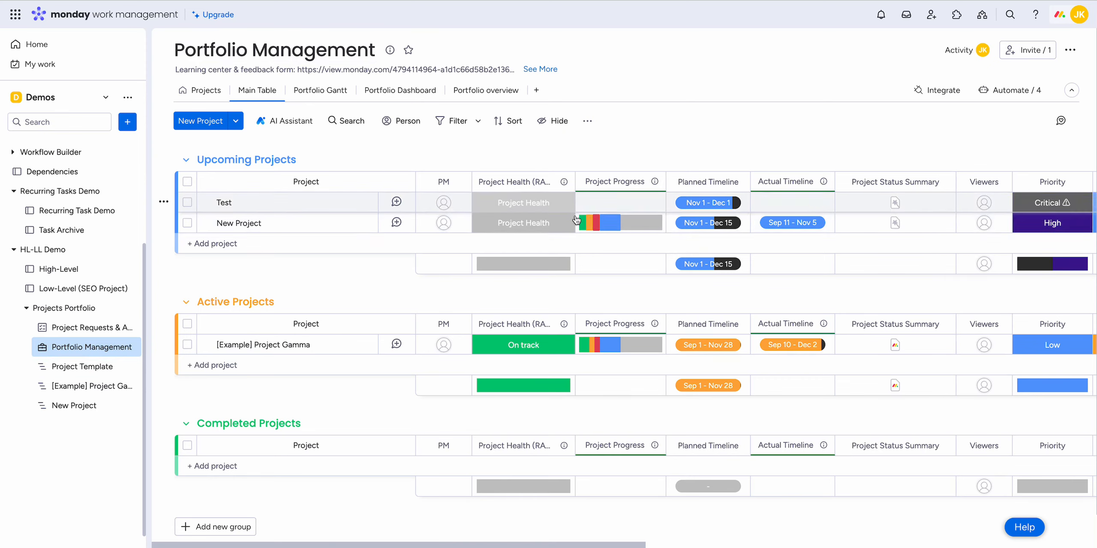
{"action": "scroll", "coordinate": [783, 216], "scroll_direction": "right", "scroll_amount": 2}
{"action": "scroll", "coordinate": [784, 216], "scroll_direction": "right", "scroll_amount": 8}
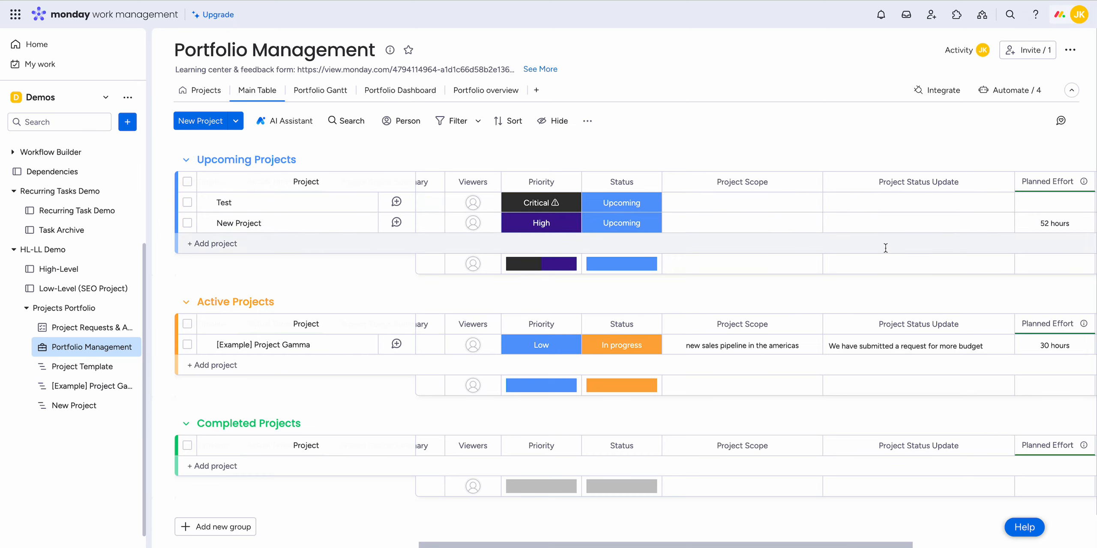
{"action": "scroll", "coordinate": [886, 247], "scroll_direction": "right", "scroll_amount": 7}
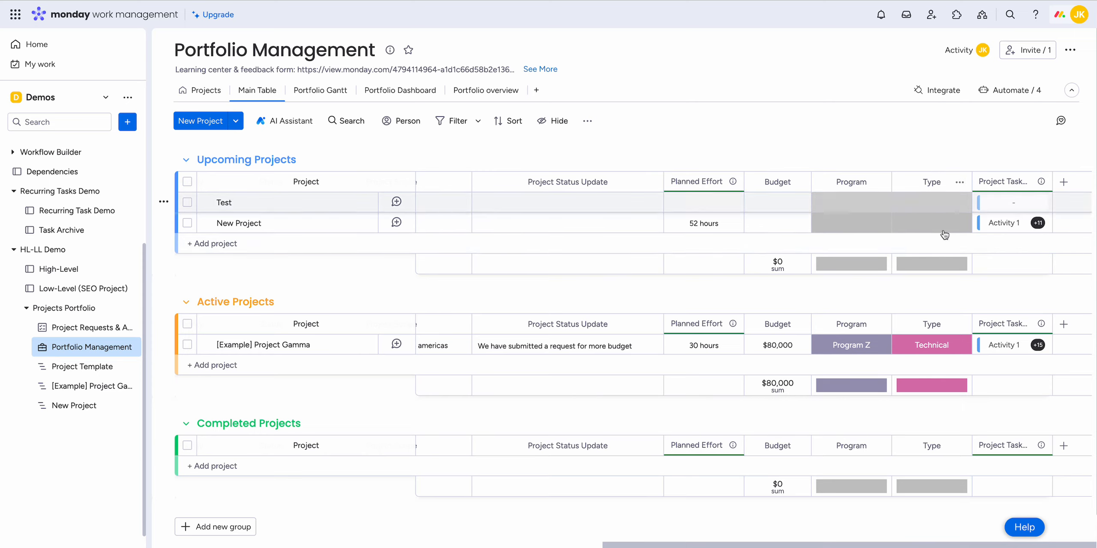
{"action": "scroll", "coordinate": [849, 292], "scroll_direction": "left", "scroll_amount": 2}
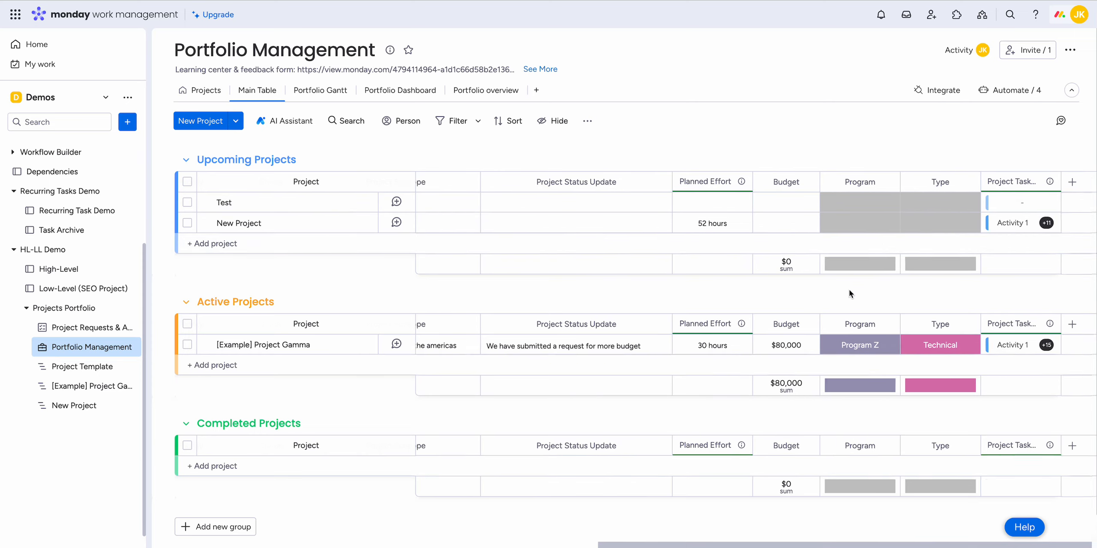
{"action": "scroll", "coordinate": [850, 293], "scroll_direction": "left", "scroll_amount": 6}
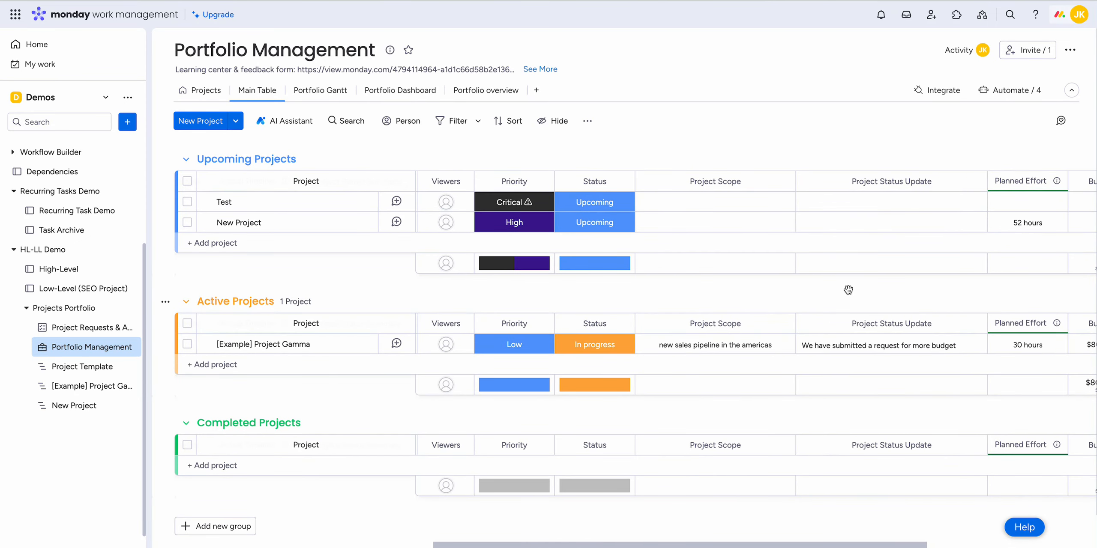
Step: Check the column options available for the Type and Planned Effort columns in the Upcoming Projects group
{"action": "scroll", "coordinate": [848, 290], "scroll_direction": "right", "scroll_amount": 7}
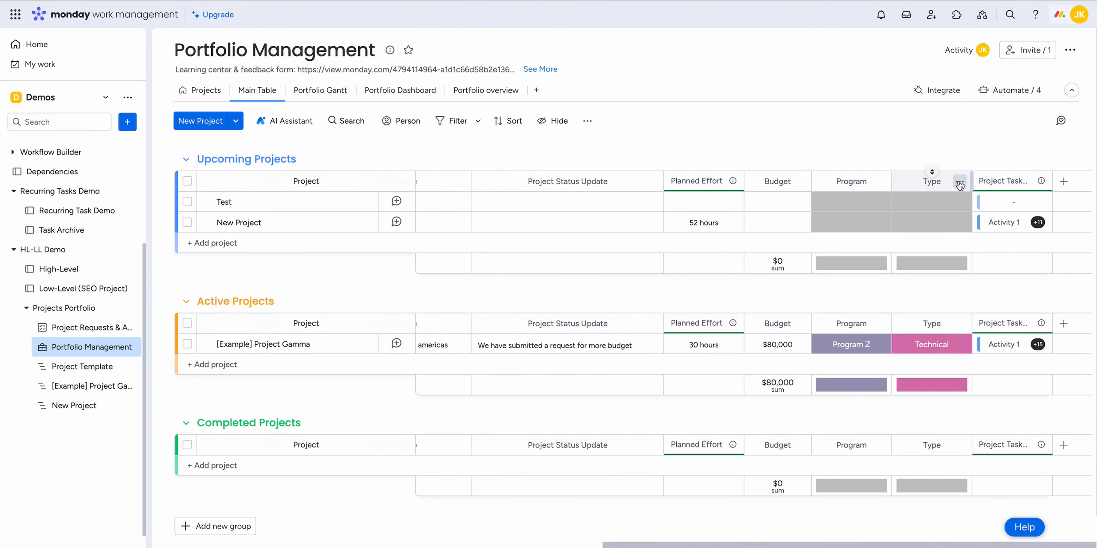
{"action": "left_click", "coordinate": [959, 184]}
{"action": "left_click", "coordinate": [797, 143]}
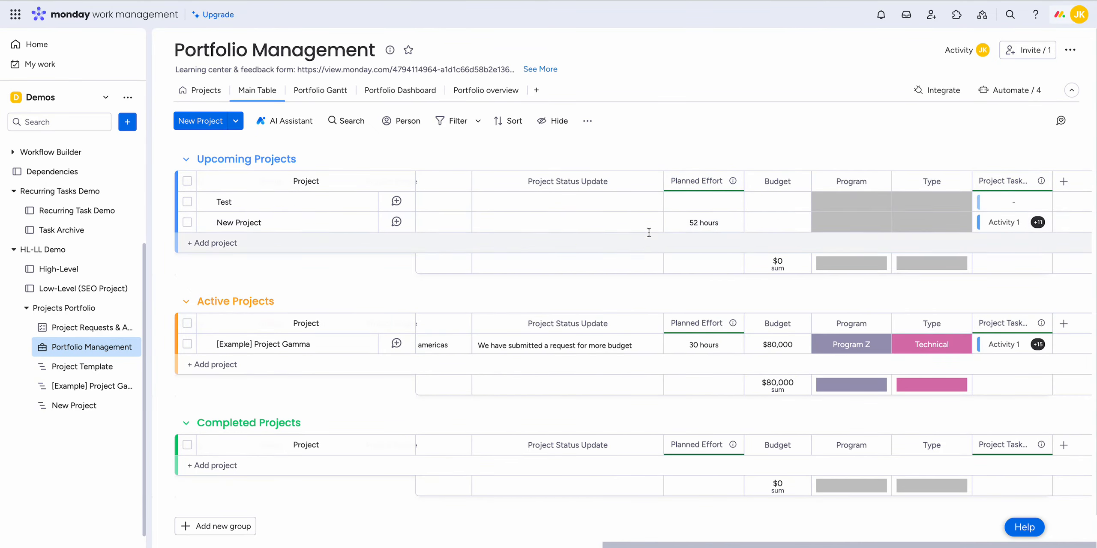
{"action": "left_click", "coordinate": [736, 182]}
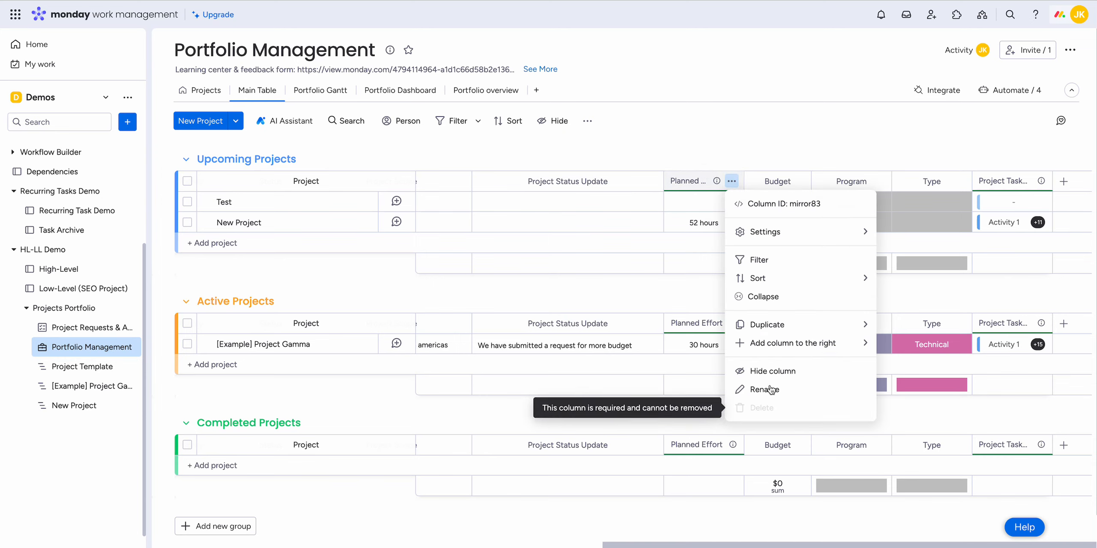
{"action": "left_click", "coordinate": [724, 135]}
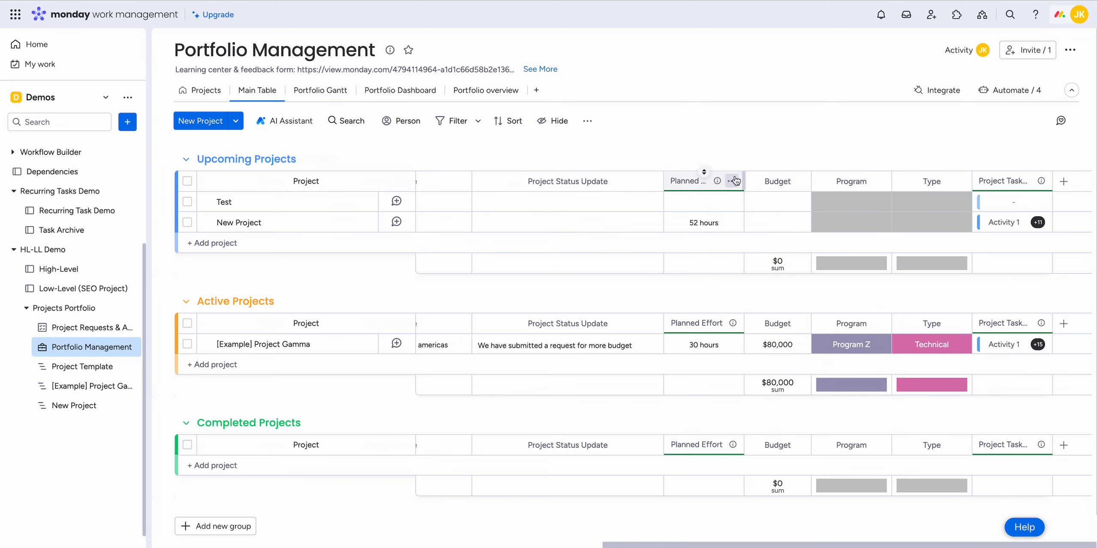
Step: Review the Planned Effort column's mirror settings for each connected board, and close them without changing anything
{"action": "left_click", "coordinate": [732, 181]}
{"action": "mouse_move", "coordinate": [810, 235]}
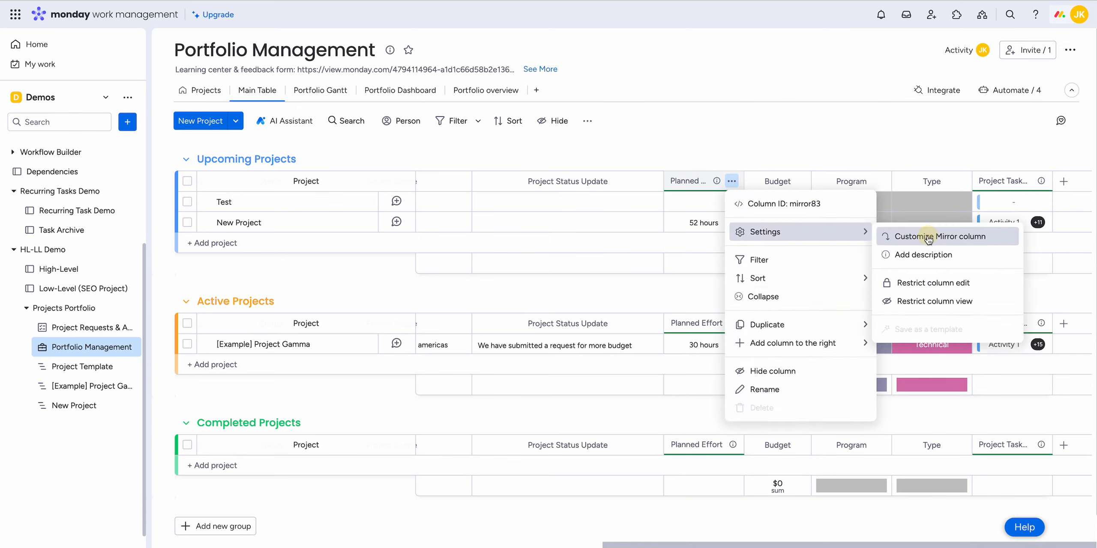
{"action": "left_click", "coordinate": [887, 237]}
{"action": "scroll", "coordinate": [811, 346], "scroll_direction": "down", "scroll_amount": 2}
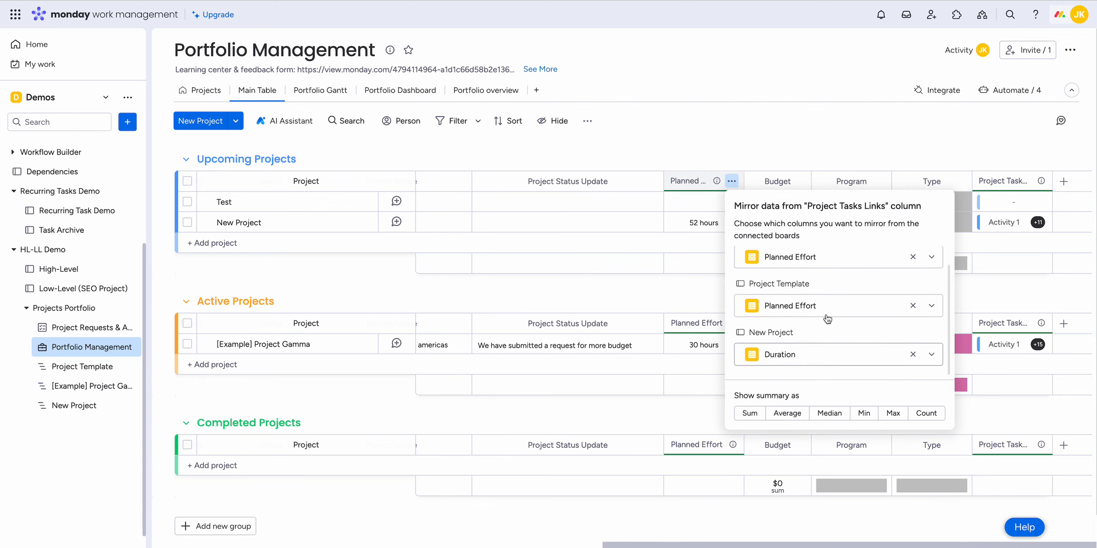
{"action": "left_click", "coordinate": [727, 149]}
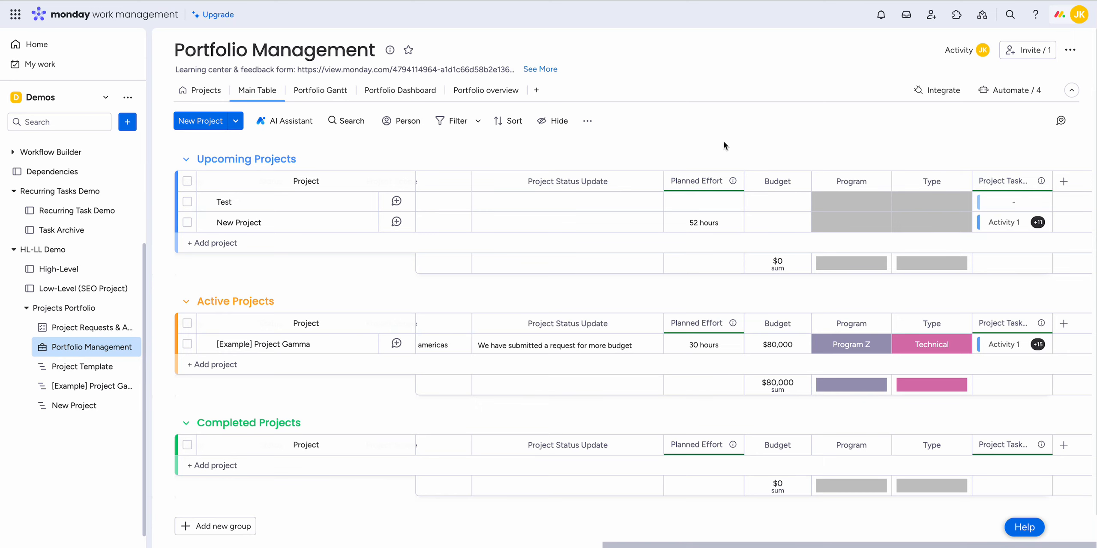
{"action": "scroll", "coordinate": [727, 218], "scroll_direction": "left", "scroll_amount": 6}
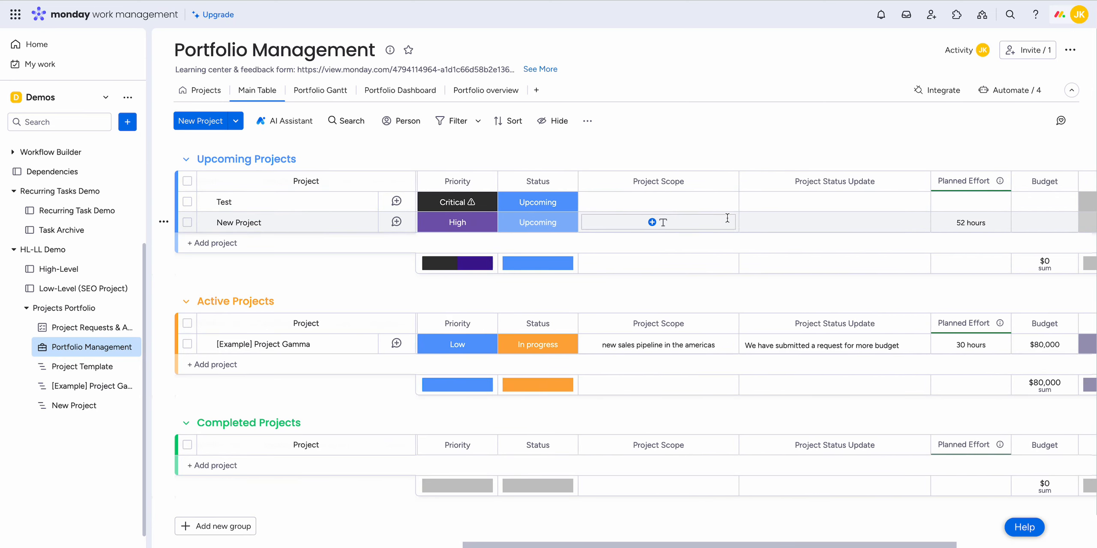
{"action": "scroll", "coordinate": [727, 218], "scroll_direction": "left", "scroll_amount": 10}
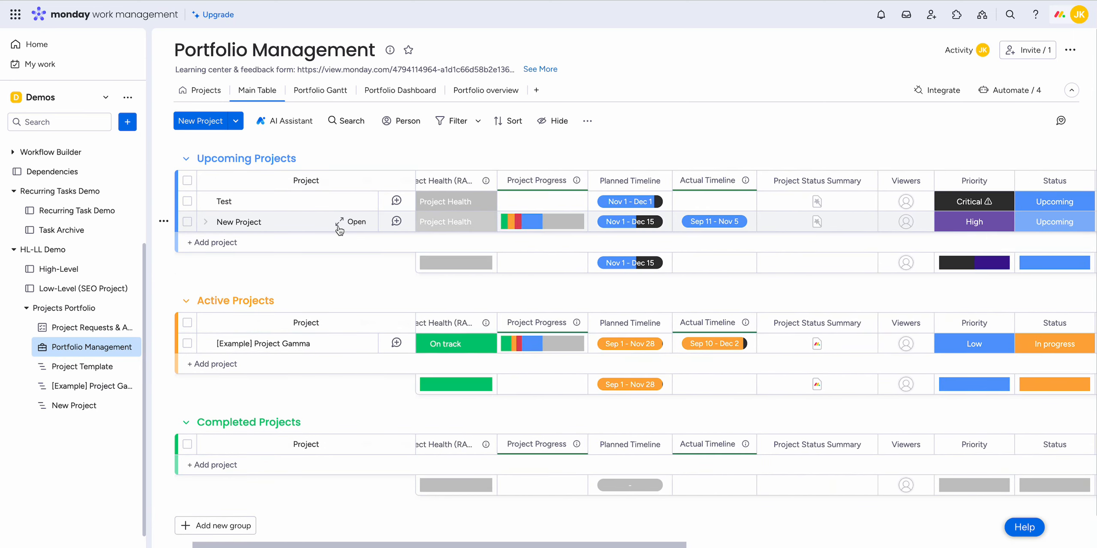
{"action": "scroll", "coordinate": [339, 230], "scroll_direction": "left", "scroll_amount": 2}
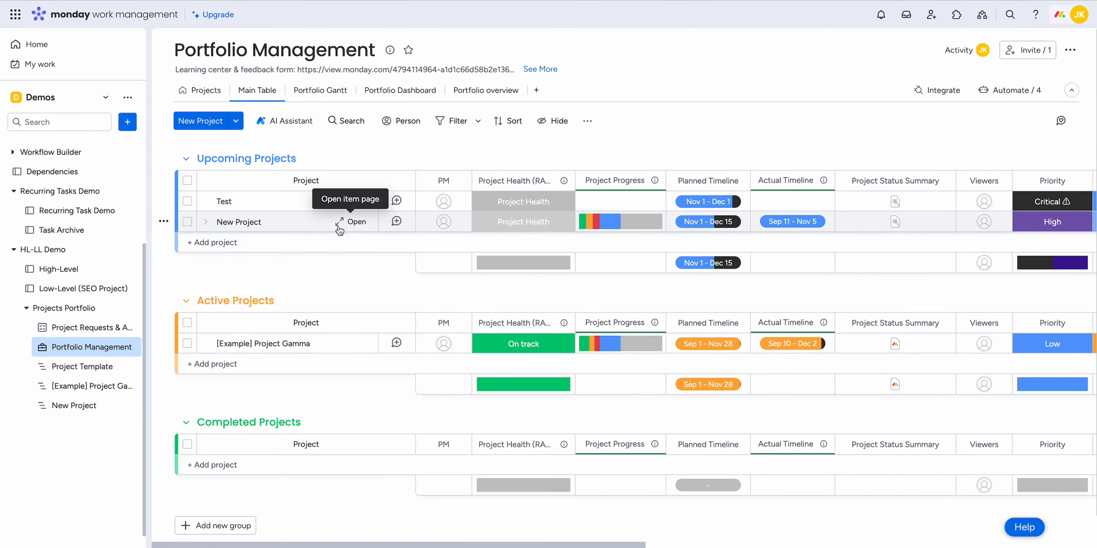